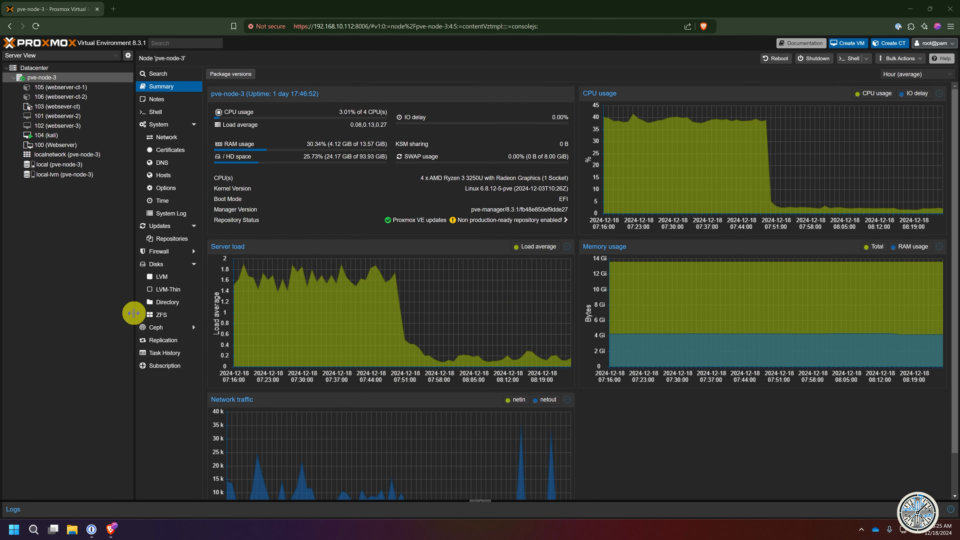
- Select Datacenter in the Server View to list all containers, VMs, the node and storage
{"action": "left_click", "coordinate": [45, 68]}
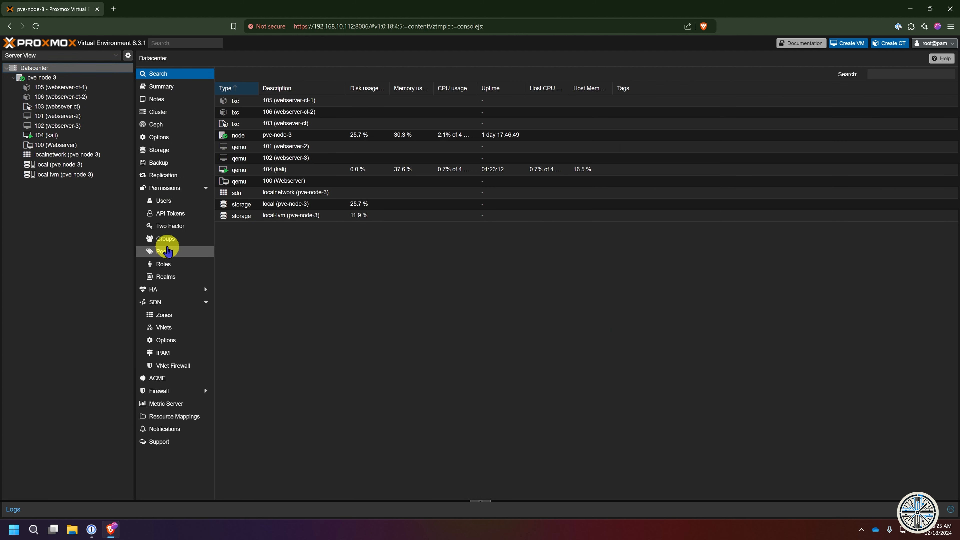
- Open Datacenter > Permissions > Users, showing only root@pam
{"action": "left_click", "coordinate": [164, 201]}
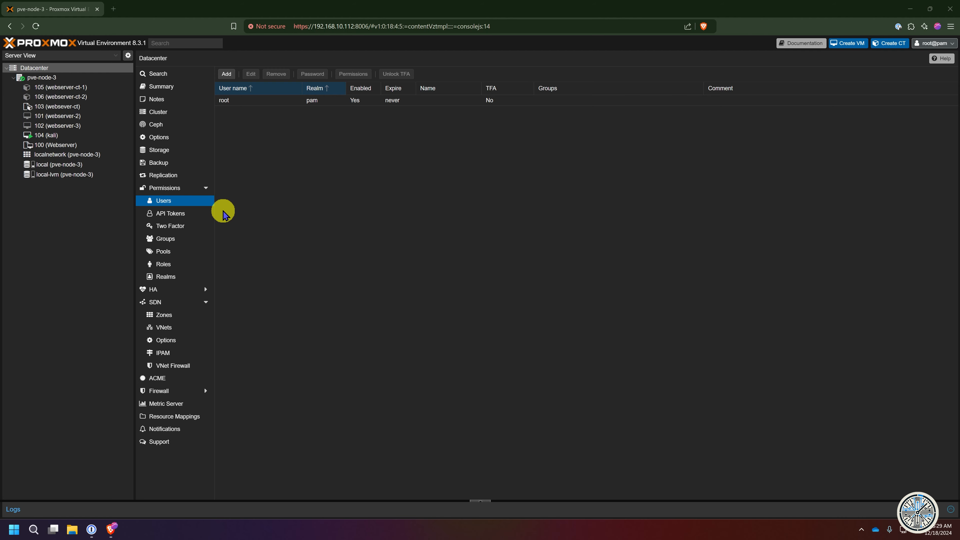
- Add the new user in the Linux PAM standard authentication realm, enabled and never expiring
{"action": "left_click", "coordinate": [227, 74]}
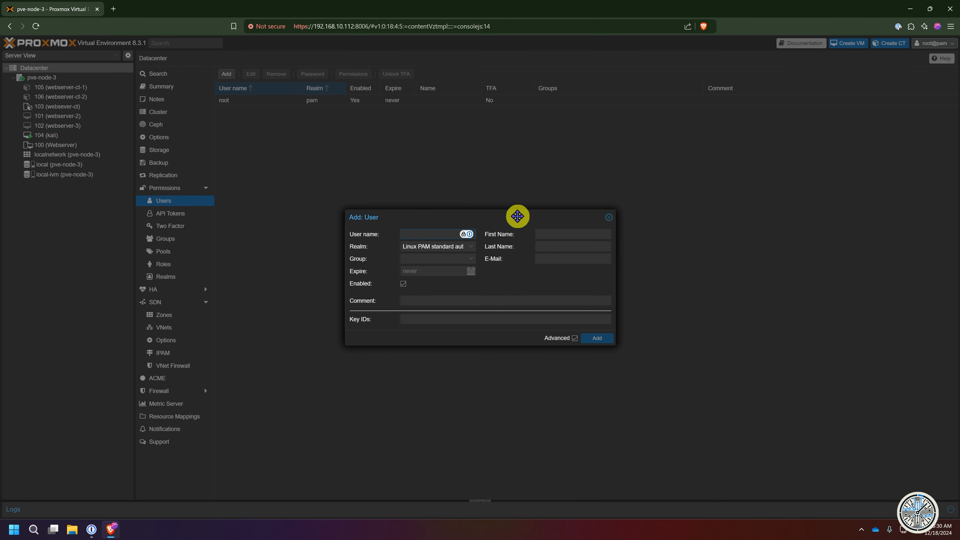
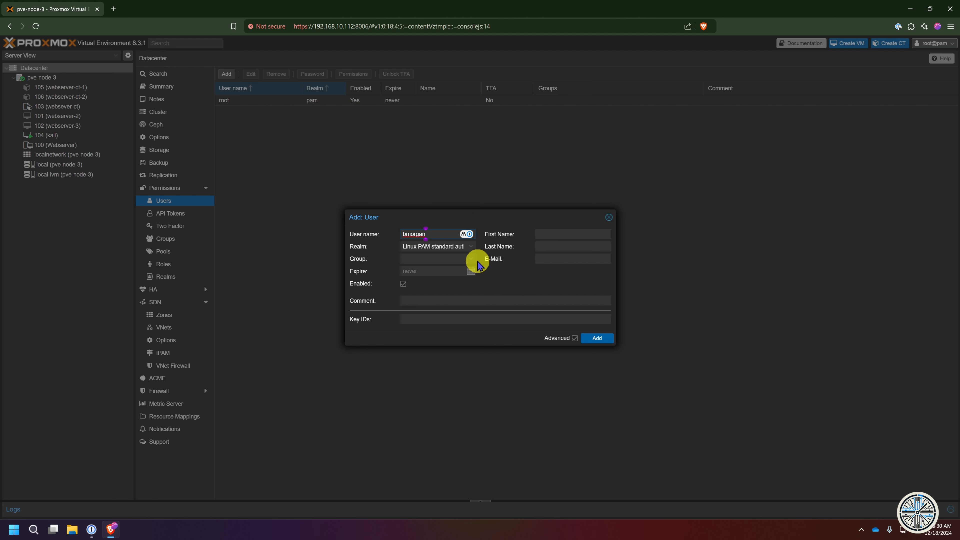
{"action": "left_click", "coordinate": [472, 261]}
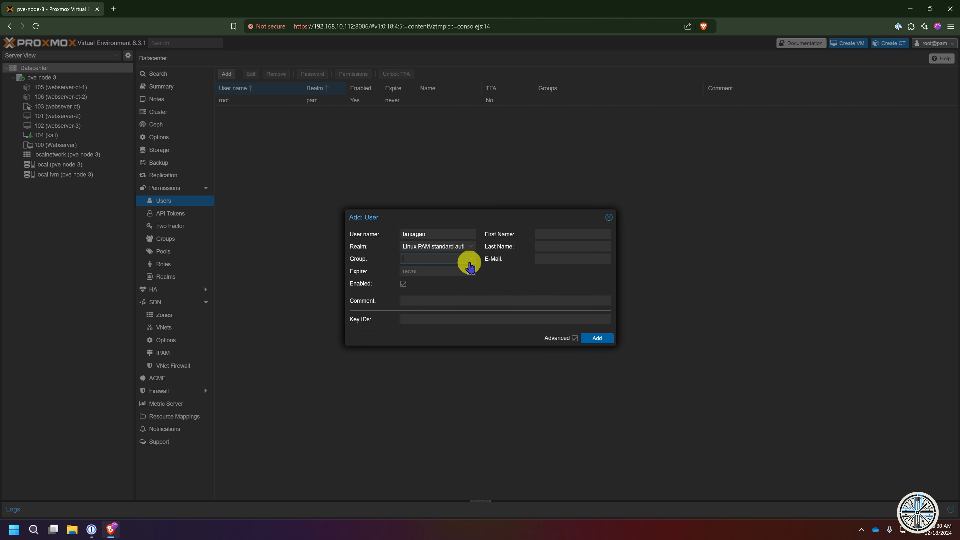
{"action": "key", "text": "Tab"}
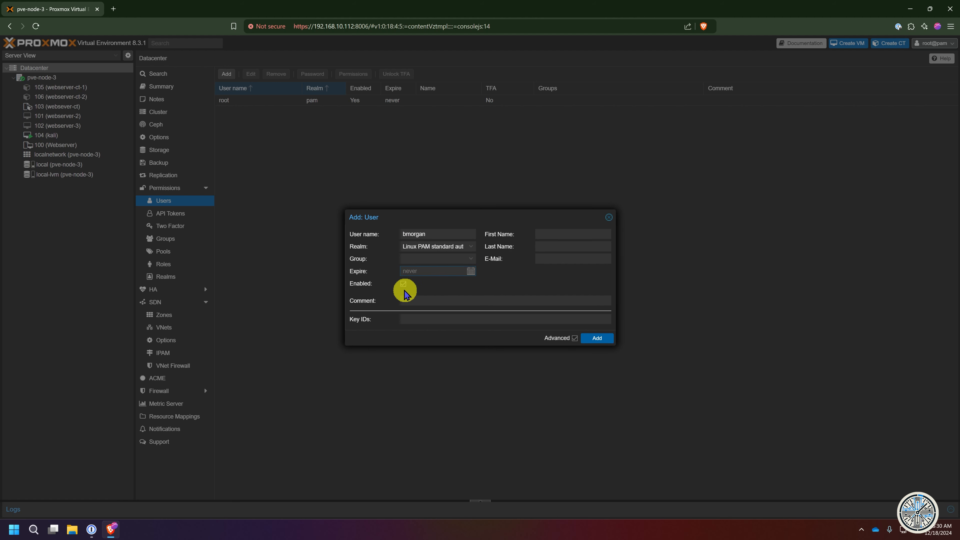
{"action": "left_click", "coordinate": [404, 284]}
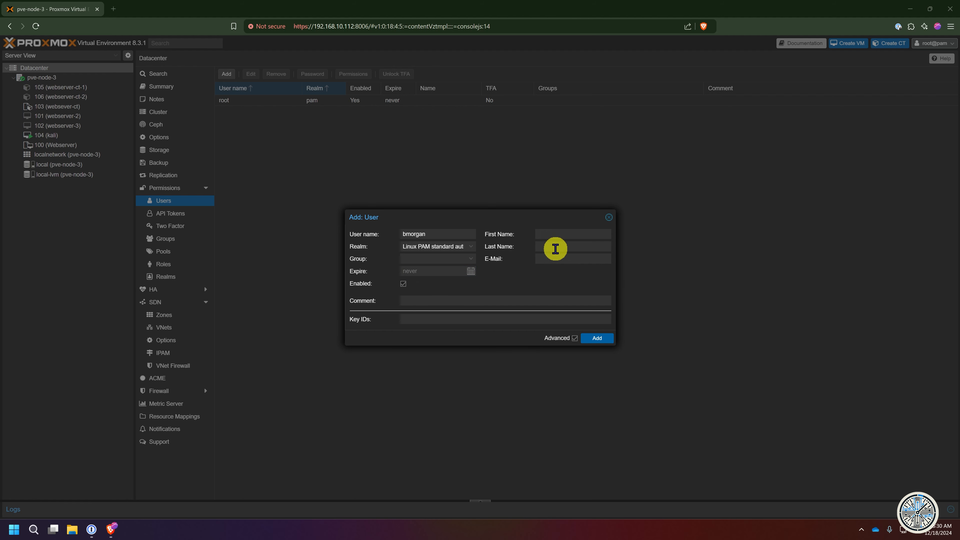
{"action": "left_click", "coordinate": [446, 300]}
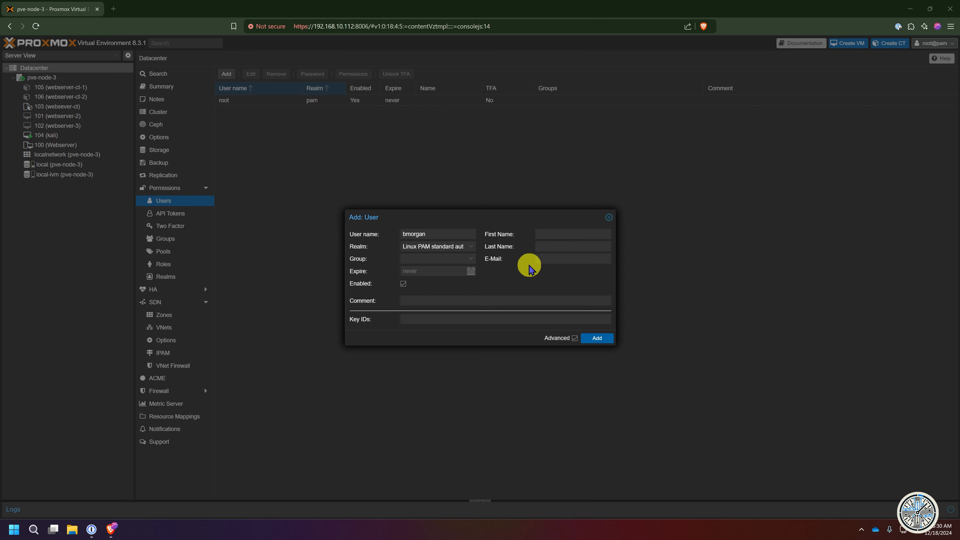
{"action": "left_click", "coordinate": [436, 246]}
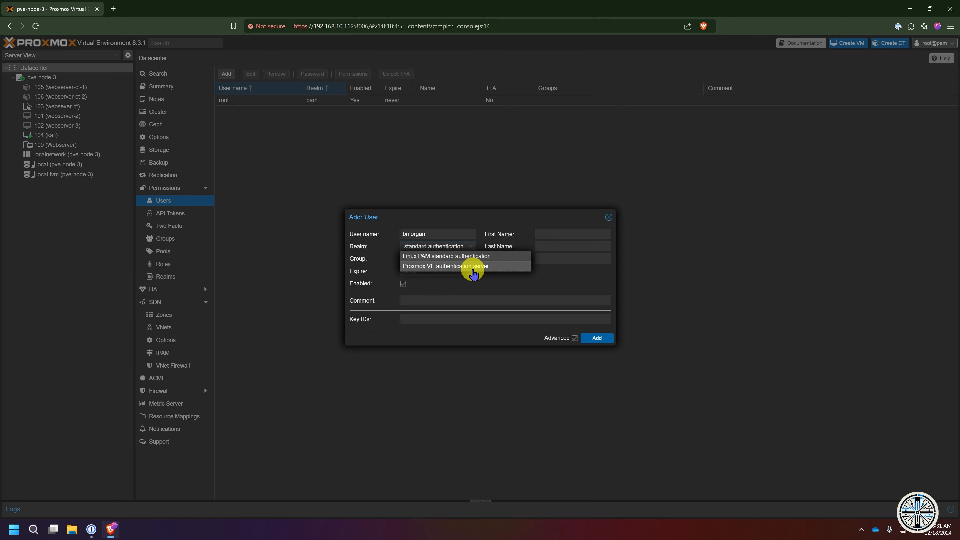
{"action": "left_click", "coordinate": [491, 259]}
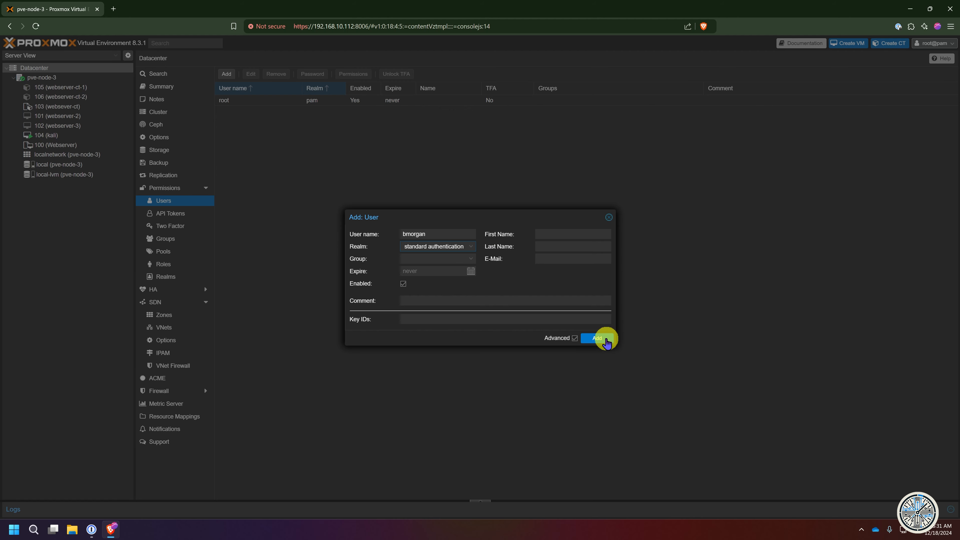
{"action": "left_click", "coordinate": [605, 338]}
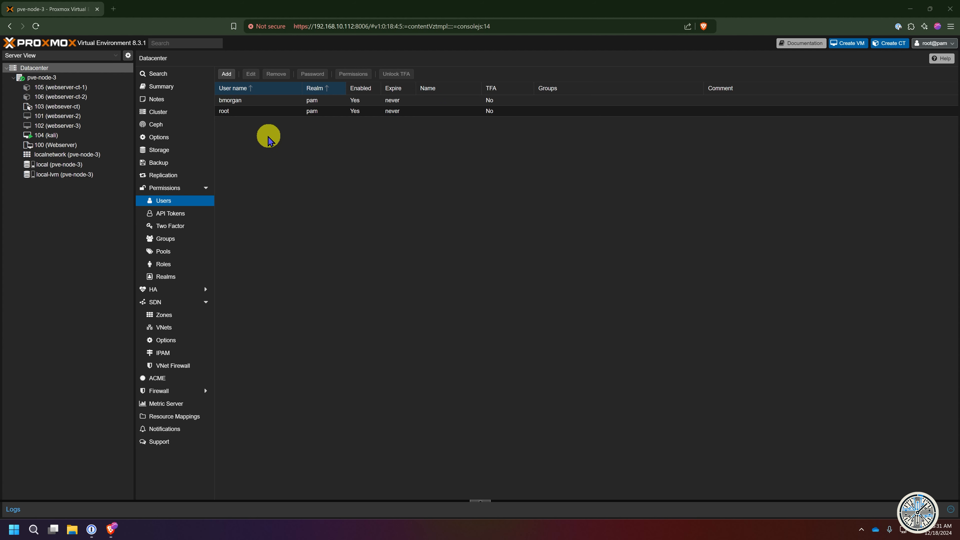
- Open a Shell on pve-node-3 at the root prompt
{"action": "left_click", "coordinate": [43, 78]}
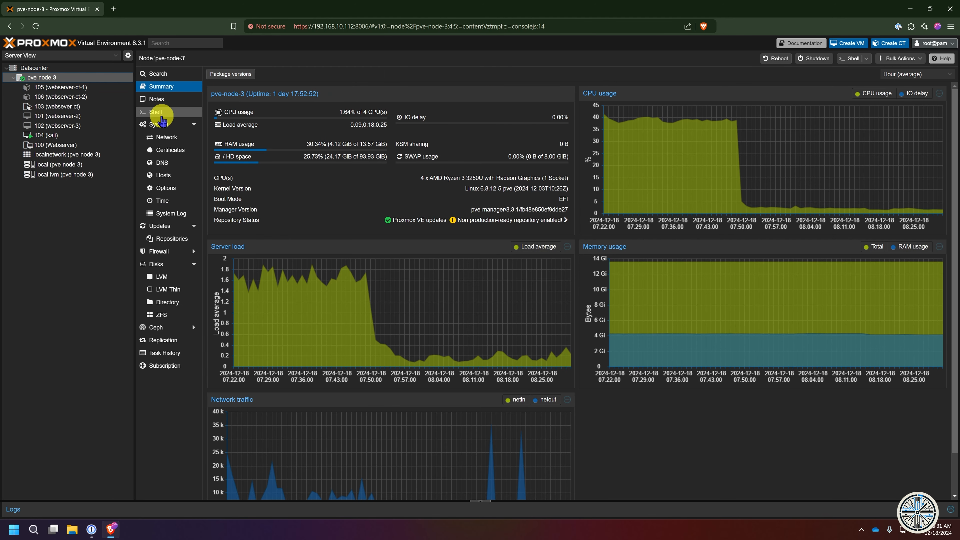
{"action": "left_click", "coordinate": [156, 113]}
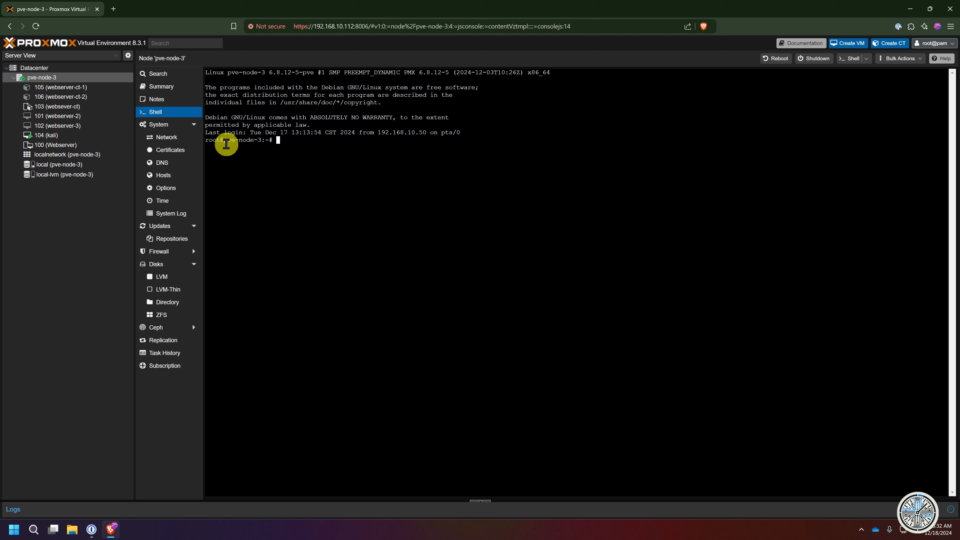
{"action": "left_click_drag", "start_coordinate": [218, 141], "coordinate": [204, 142]}
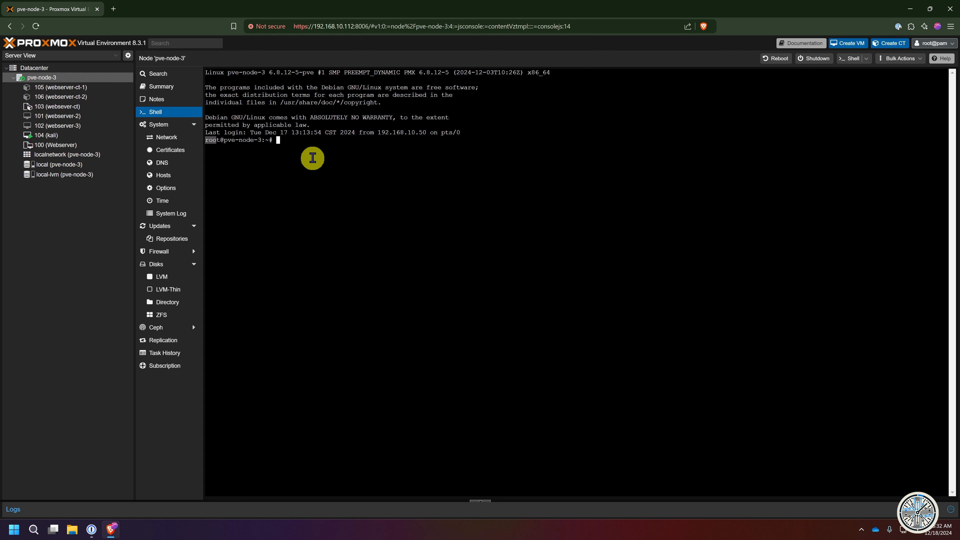
- Run cat /etc/passwd to check the system accounts, then clear the terminal
{"action": "type", "text": "cat /etc/passwd"}
{"action": "key", "text": "Return"}
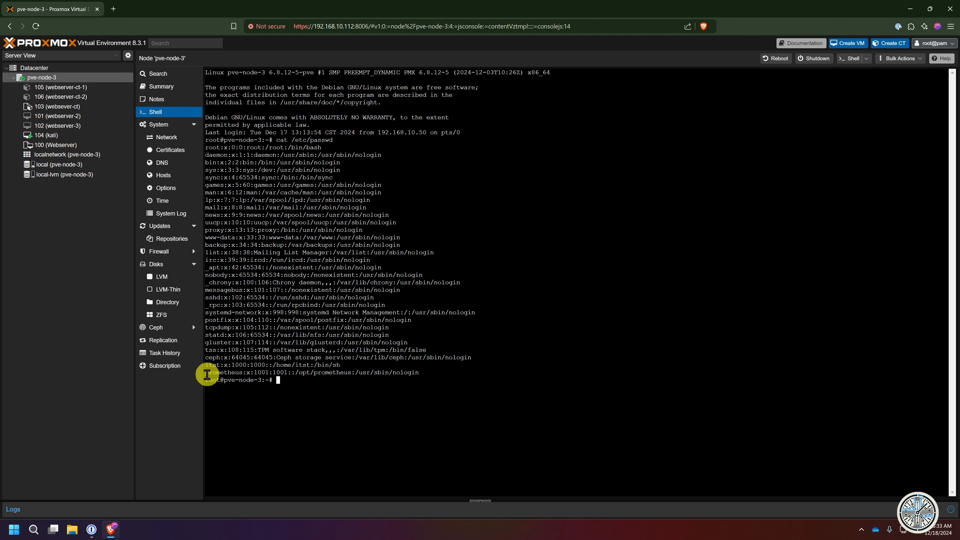
{"action": "left_click_drag", "start_coordinate": [214, 380], "coordinate": [314, 380]}
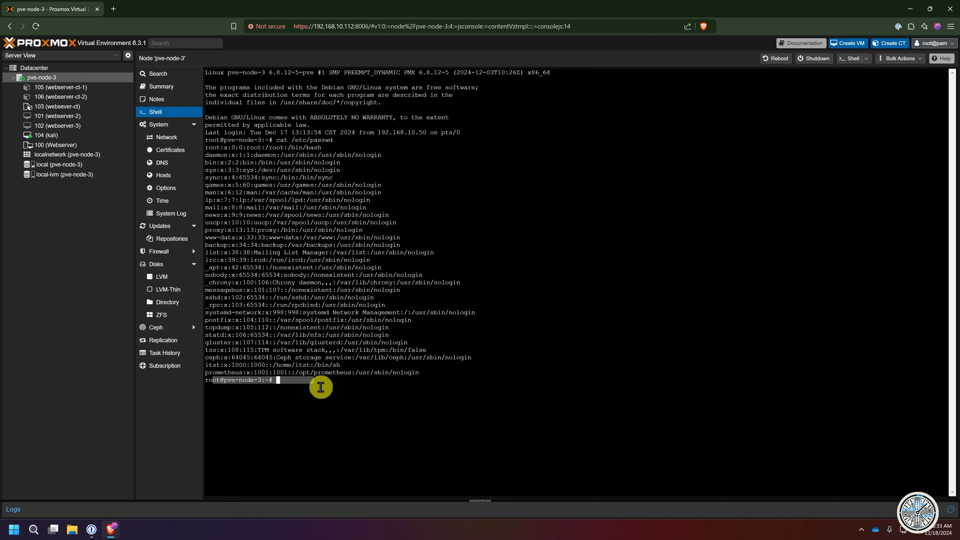
{"action": "left_click", "coordinate": [363, 382]}
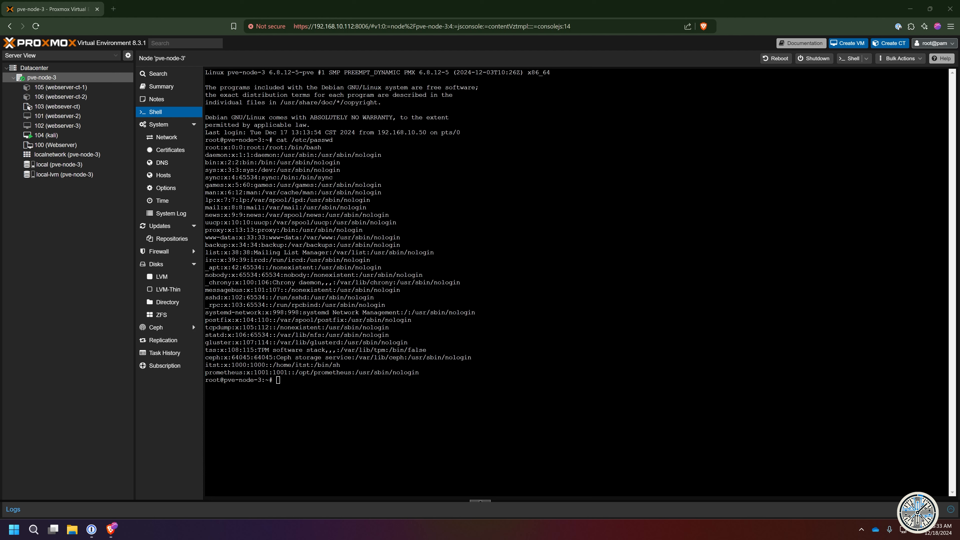
{"action": "key", "text": "ctrl+l"}
- Try passwd for the new user, then log out of the web interface
{"action": "type", "text": "passw"}
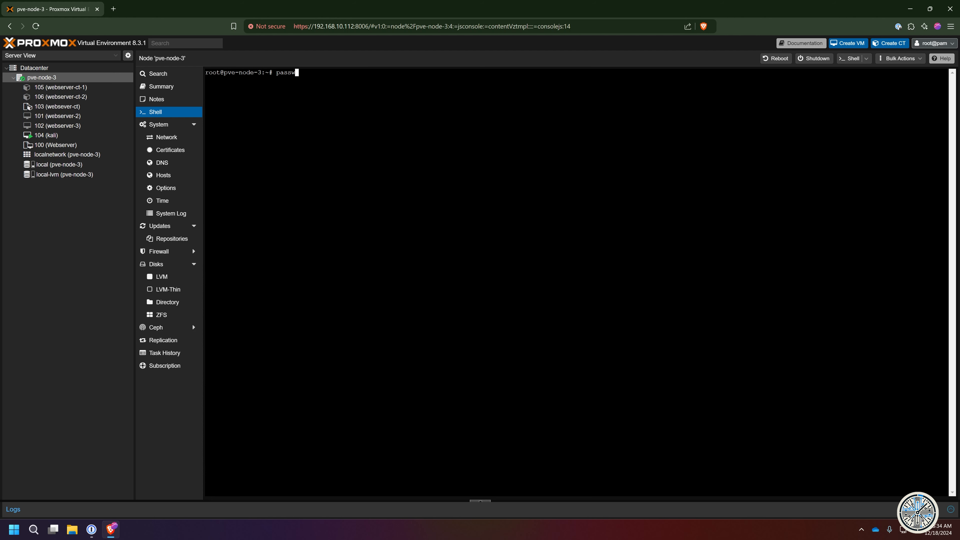
{"action": "key", "text": "Return"}
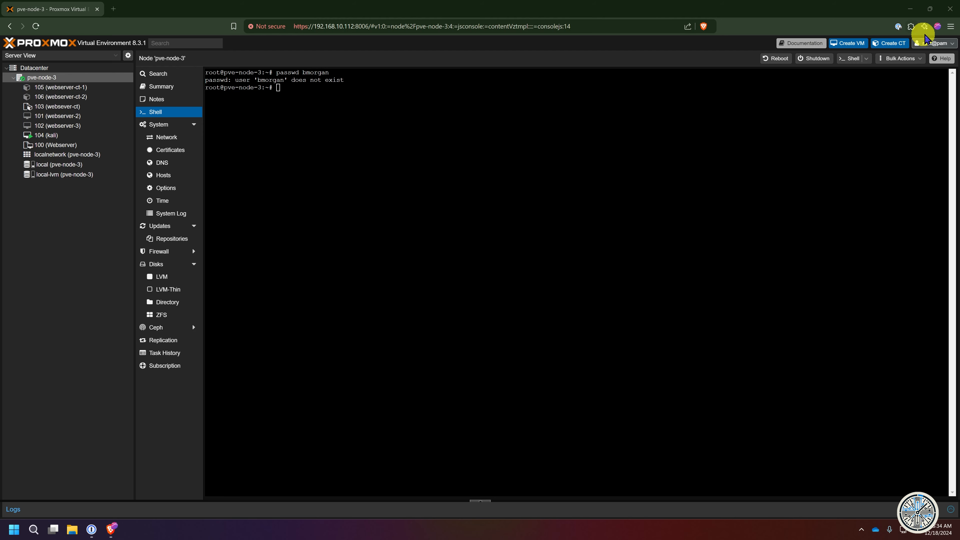
{"action": "left_click", "coordinate": [941, 43]}
{"action": "left_click", "coordinate": [938, 114]}
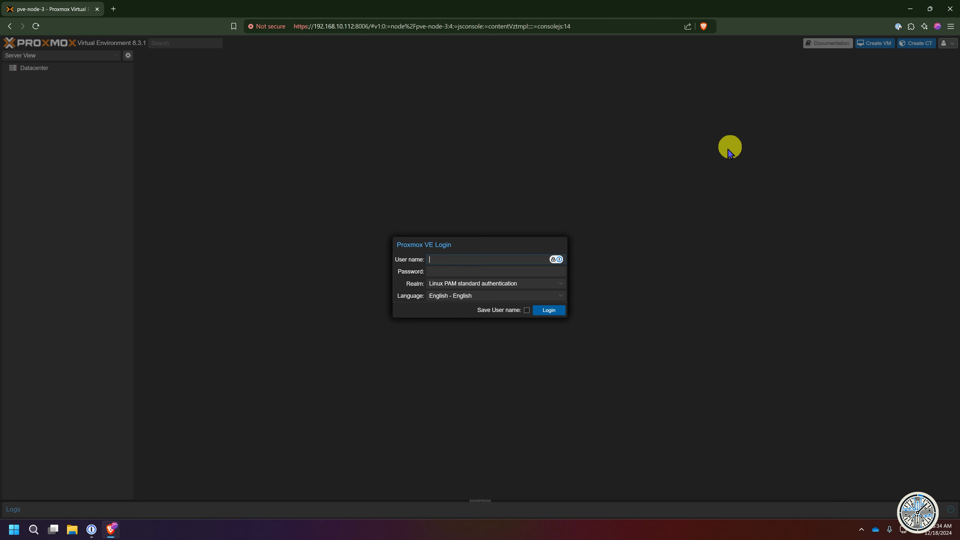
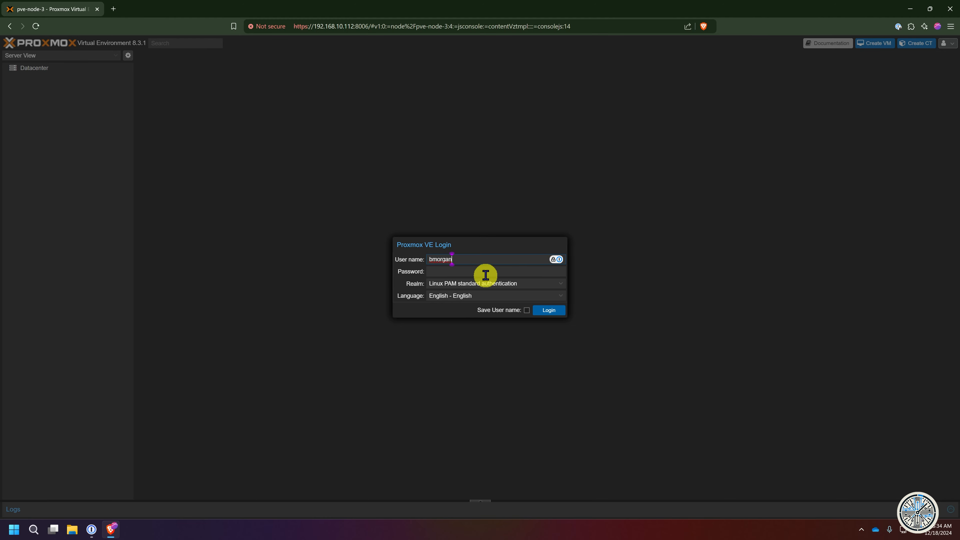
- Attempt to log in as the new user, then enter a password at the login prompt
{"action": "left_click", "coordinate": [549, 310]}
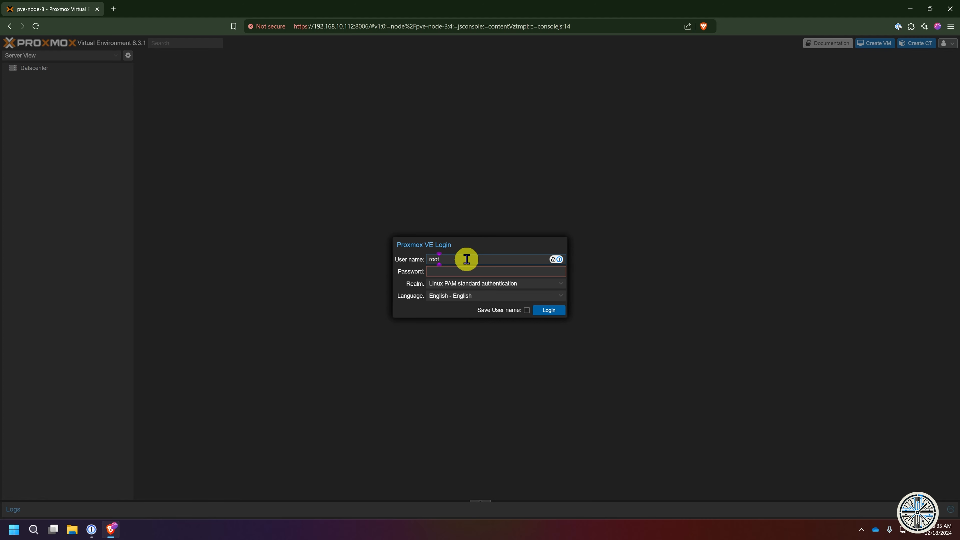
{"action": "key", "text": "Tab"}
{"action": "type", "text": "•••"}
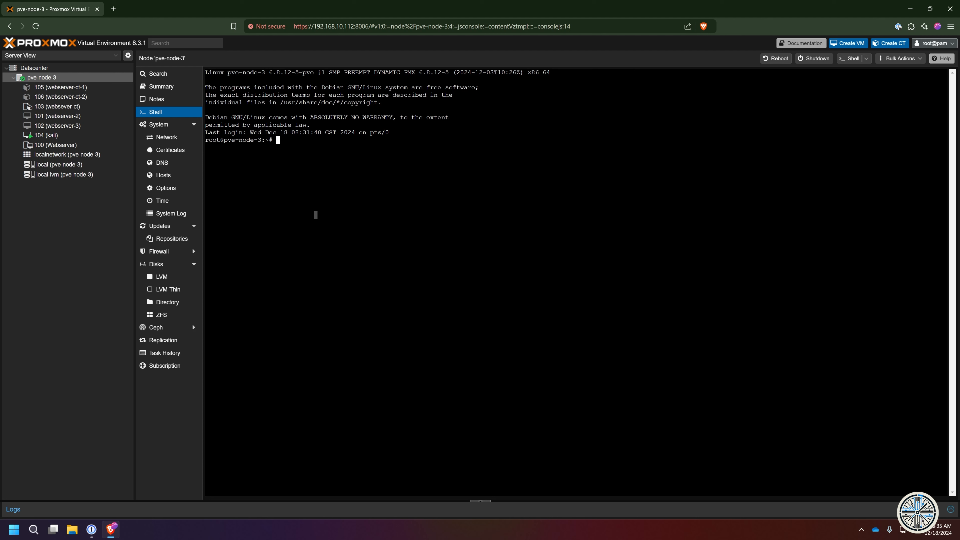
- Create the Linux system user with adduser, leaving the contact details empty
{"action": "key", "text": "Return"}
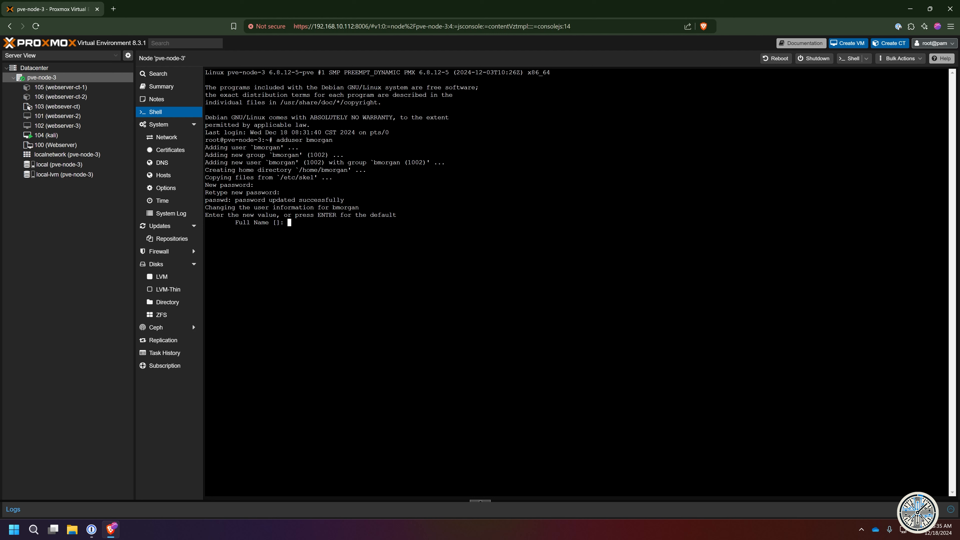
{"action": "key", "text": "Return"}
{"action": "key", "text": "Return"}
{"action": "key", "text": "Return"}
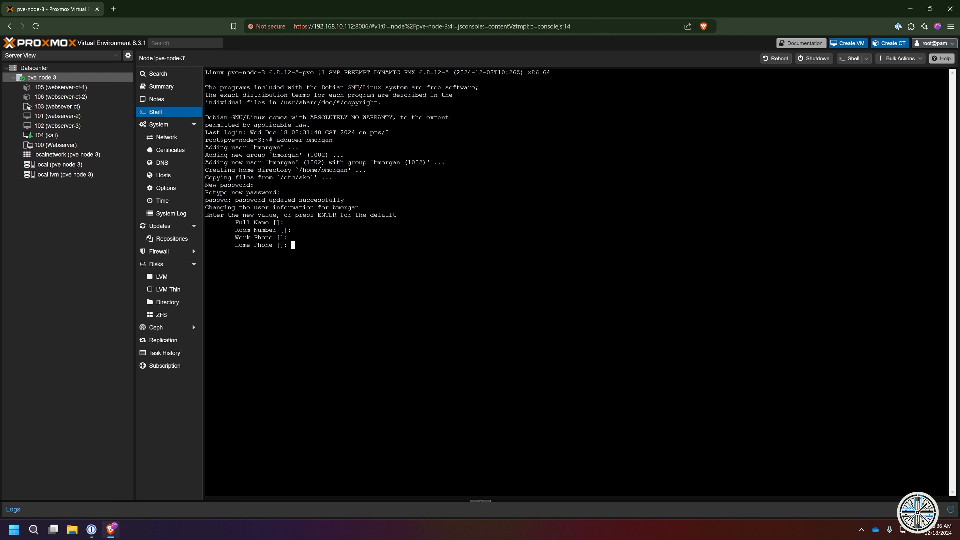
{"action": "key", "text": "Return"}
{"action": "key", "text": "Return"}
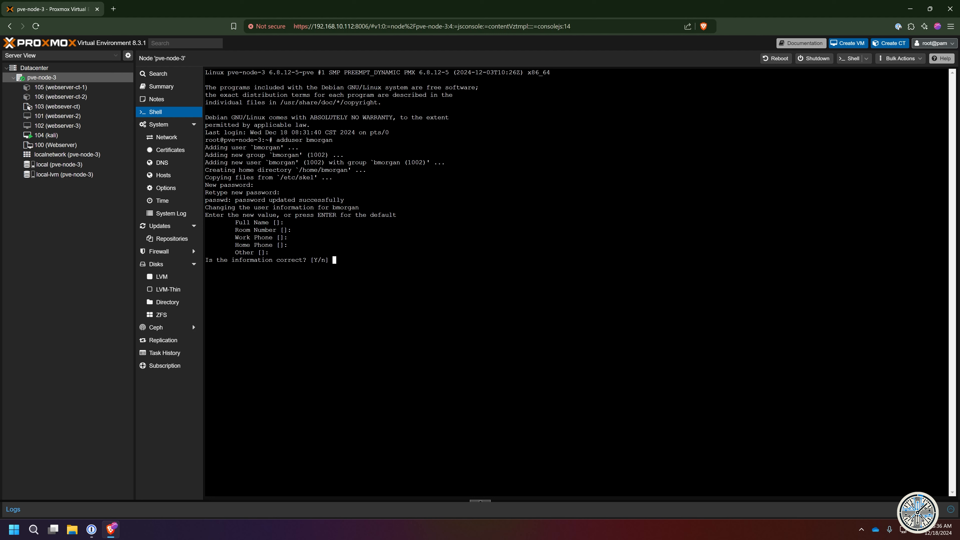
{"action": "key", "text": "Return"}
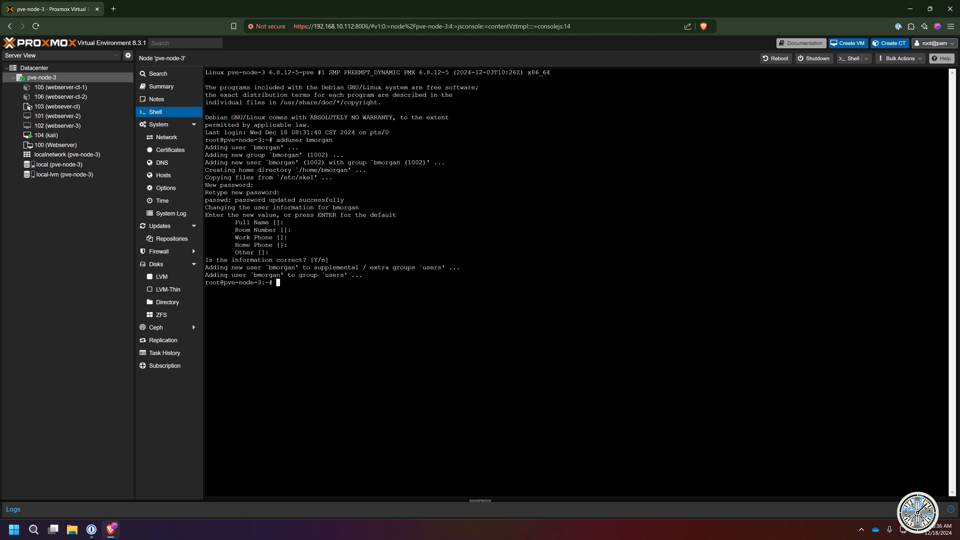
- List /etc/passwd and find the new user's entry
{"action": "type", "text": "cat /etc/passwd"}
{"action": "key", "text": "Return"}
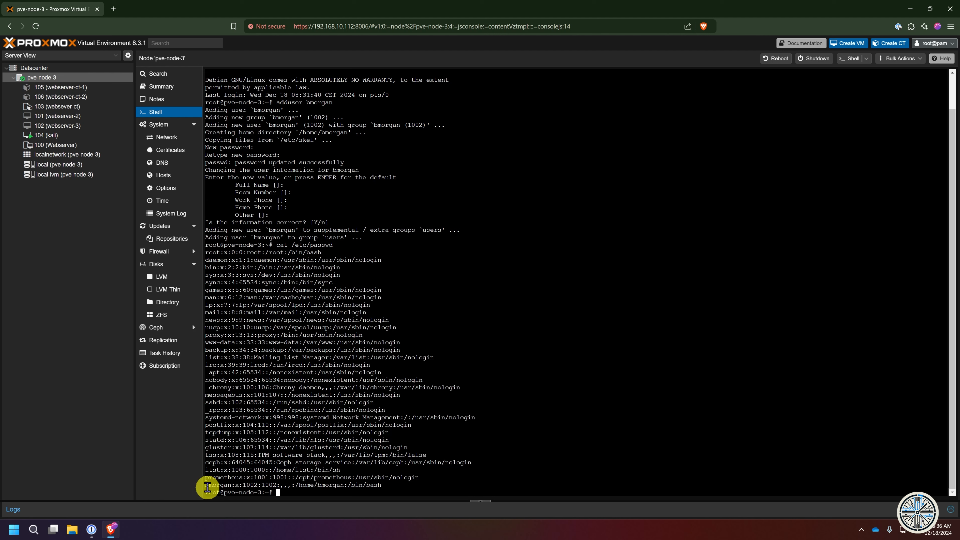
{"action": "left_click_drag", "start_coordinate": [206, 486], "coordinate": [361, 481]}
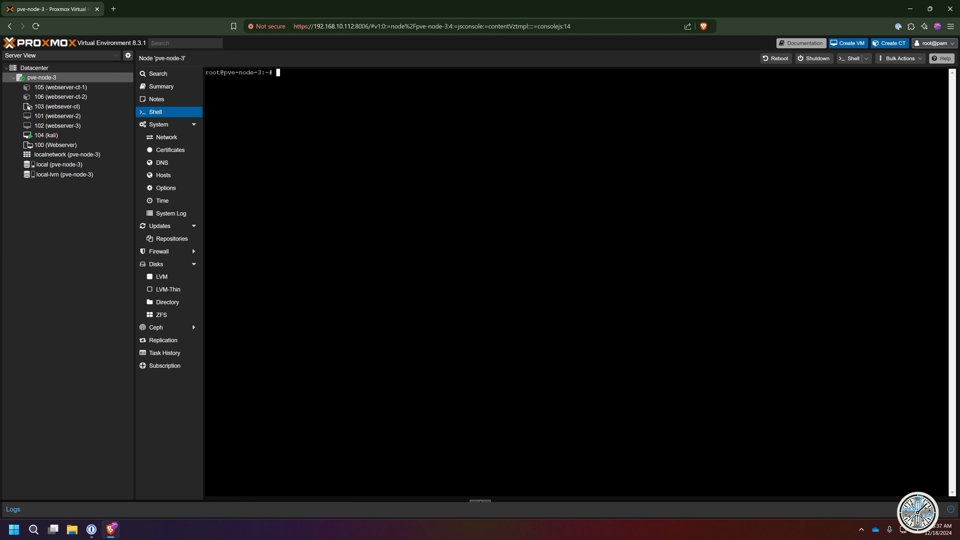
- Log out of root and sign in as the new pam user, then view pve-node-3's Subscription page
{"action": "left_click", "coordinate": [934, 43]}
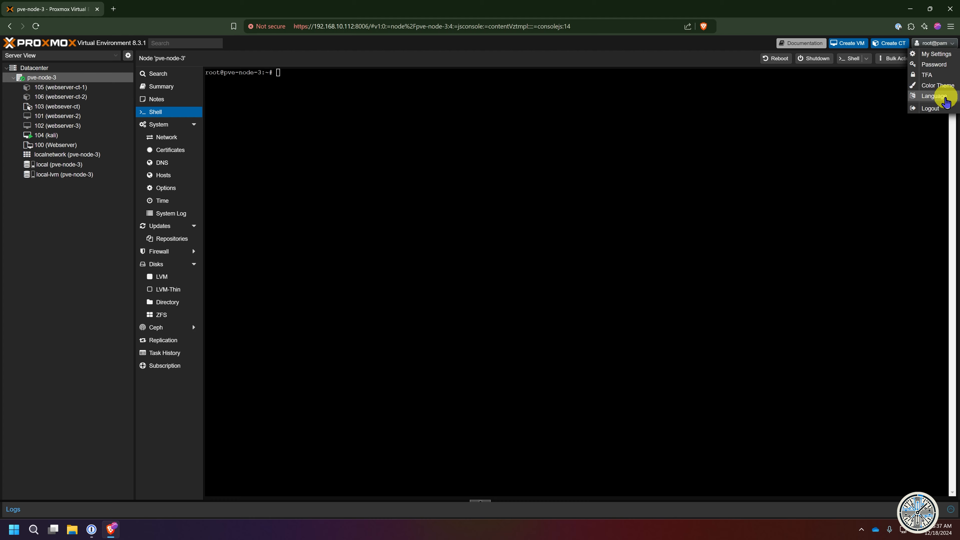
{"action": "left_click", "coordinate": [943, 109]}
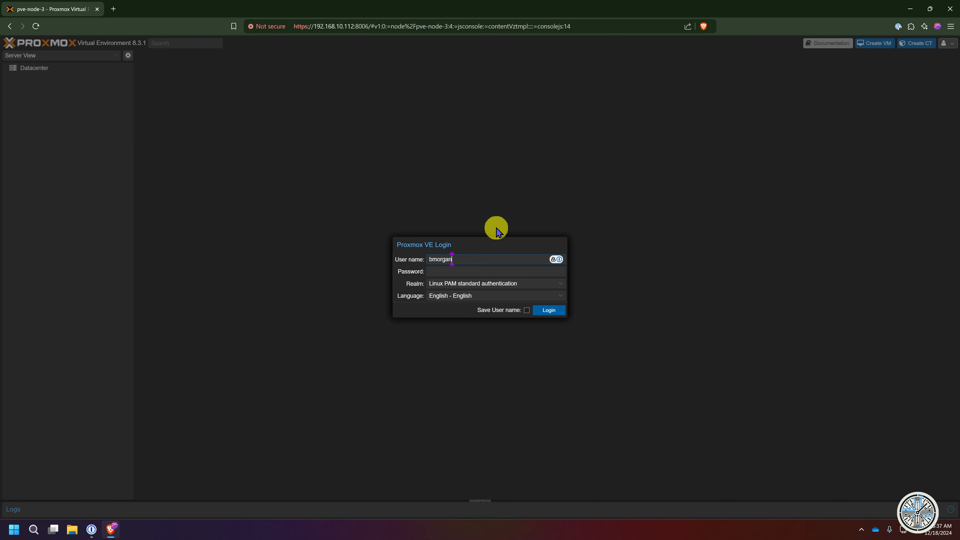
{"action": "key", "text": "Tab"}
{"action": "type", "text": "******"}
{"action": "left_click", "coordinate": [548, 309]}
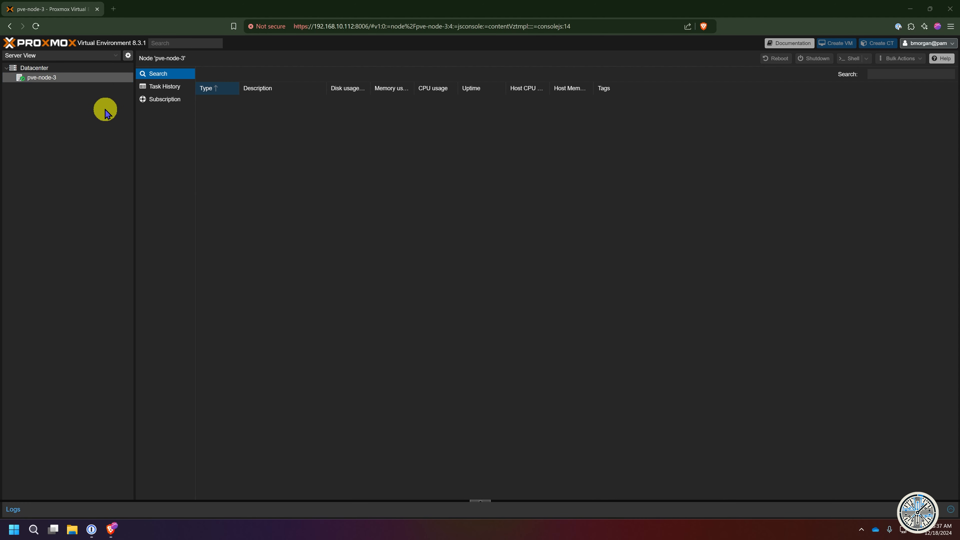
{"action": "left_click", "coordinate": [37, 77]}
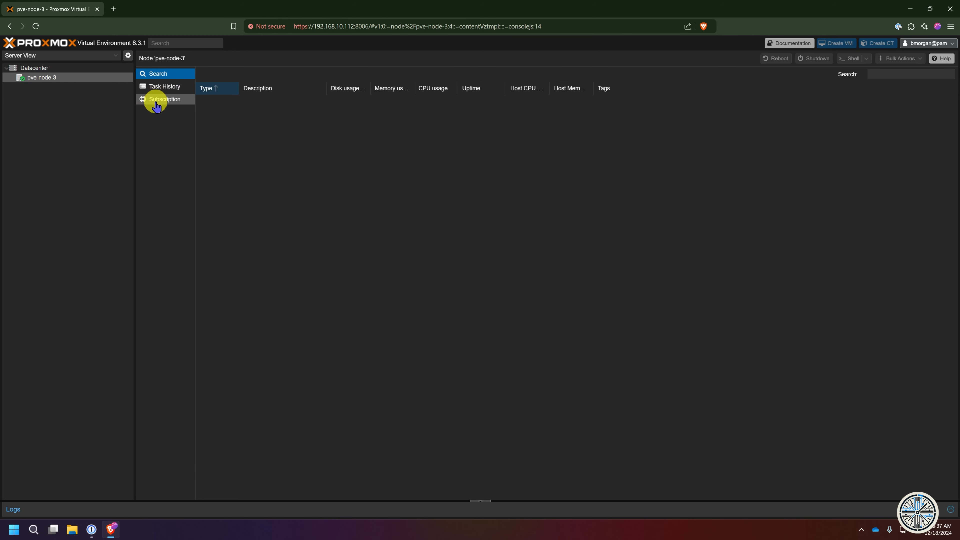
{"action": "left_click", "coordinate": [155, 99]}
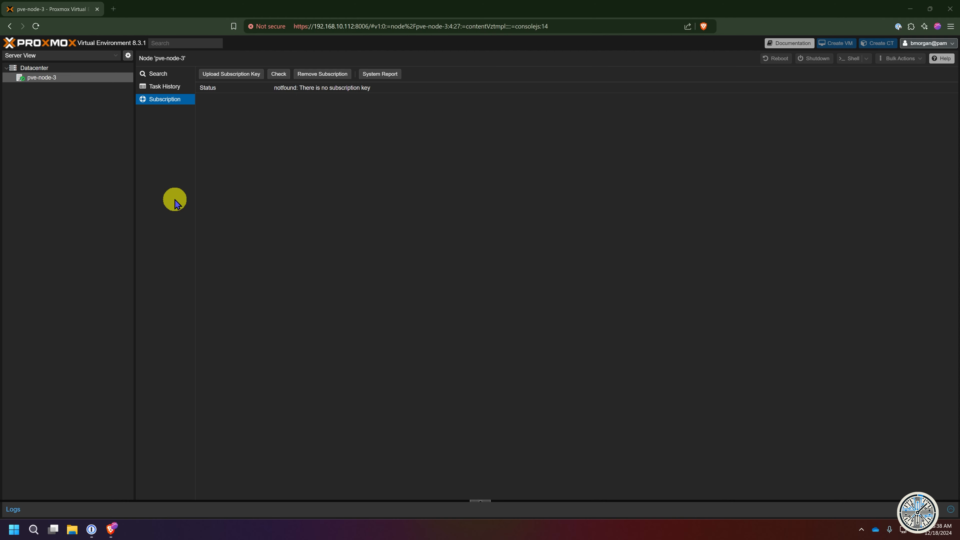
- Add the same user name in the Proxmox VE authentication server realm, with a password and enabled
{"action": "left_click", "coordinate": [945, 44]}
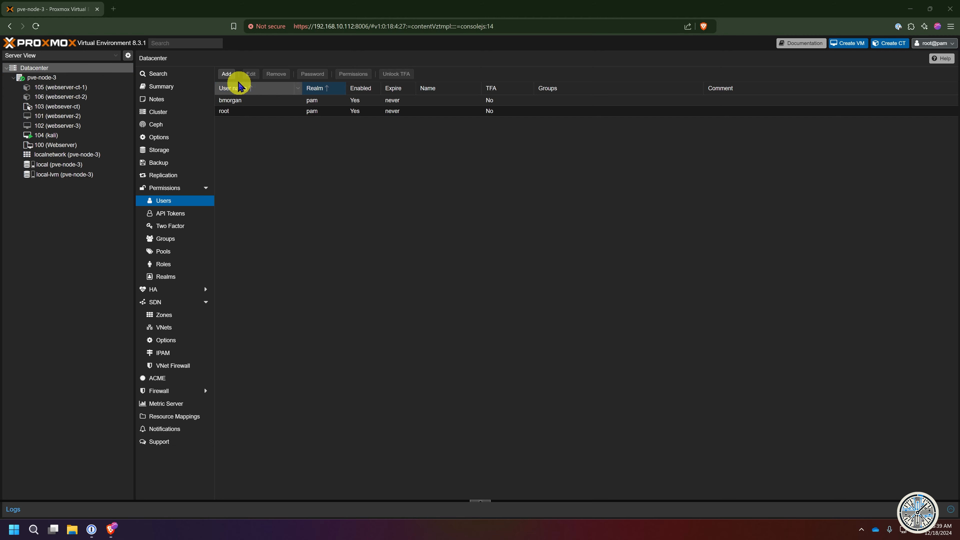
{"action": "left_click", "coordinate": [228, 73]}
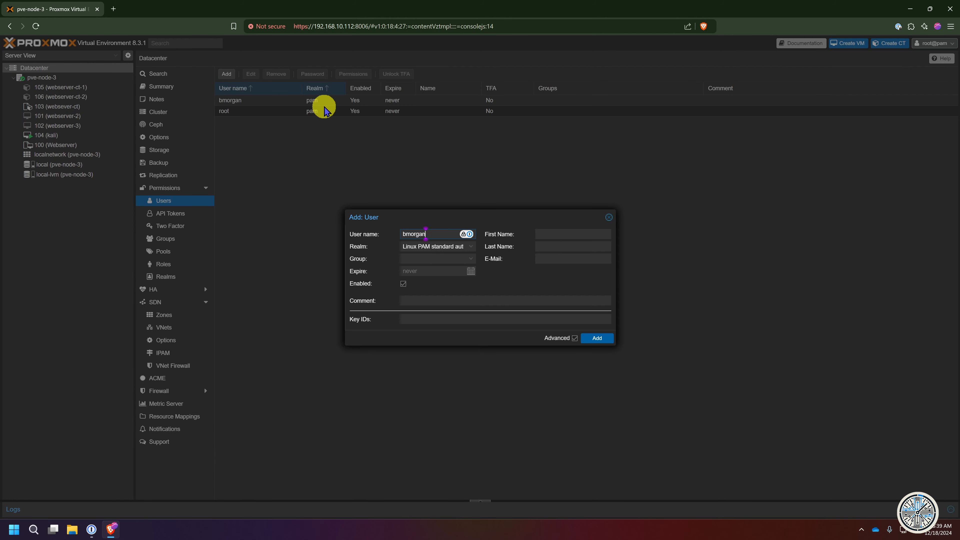
{"action": "left_click", "coordinate": [466, 246]}
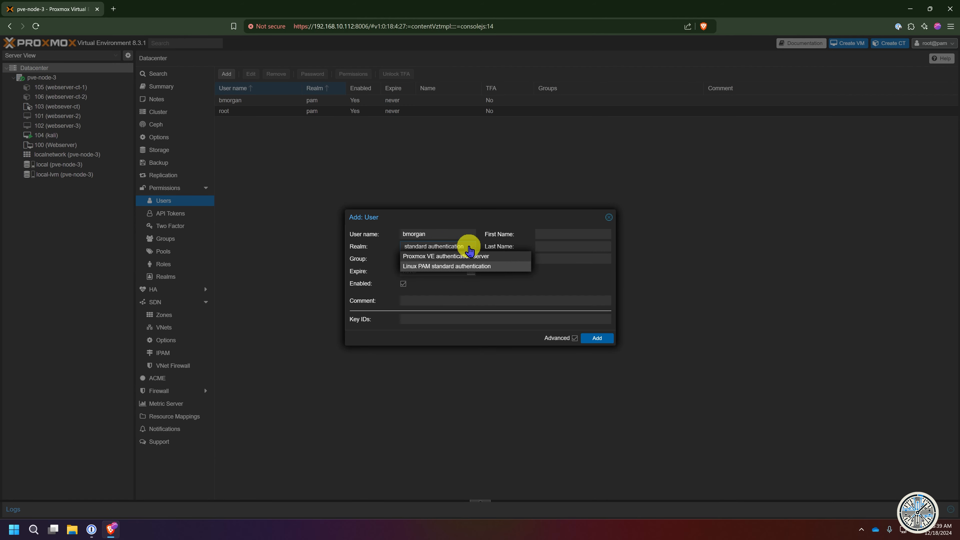
{"action": "left_click", "coordinate": [441, 257]}
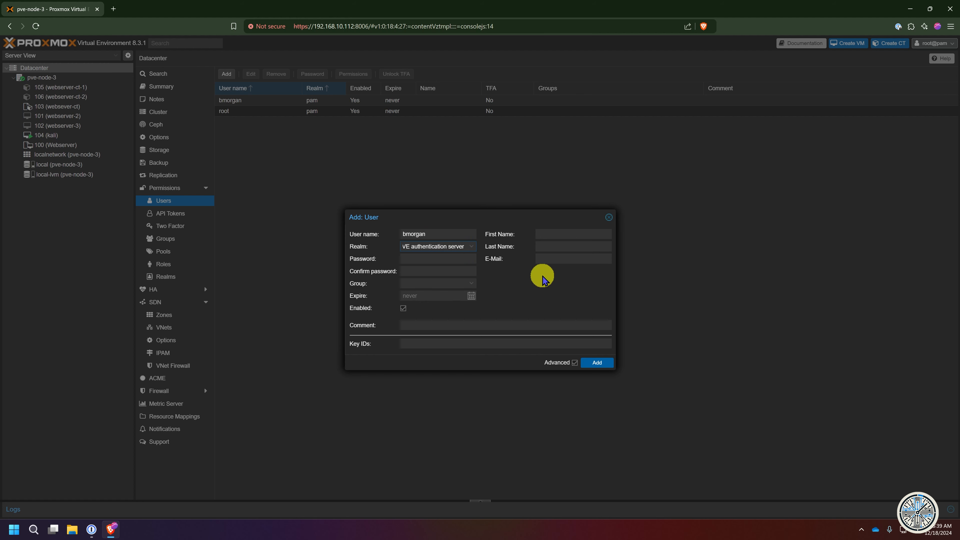
{"action": "key", "text": "Tab"}
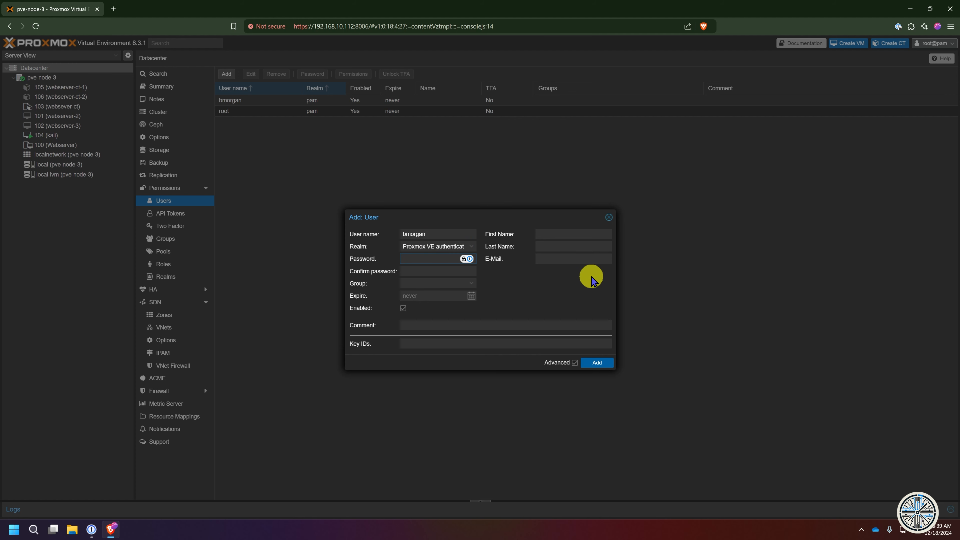
{"action": "type", "text": "•••••"}
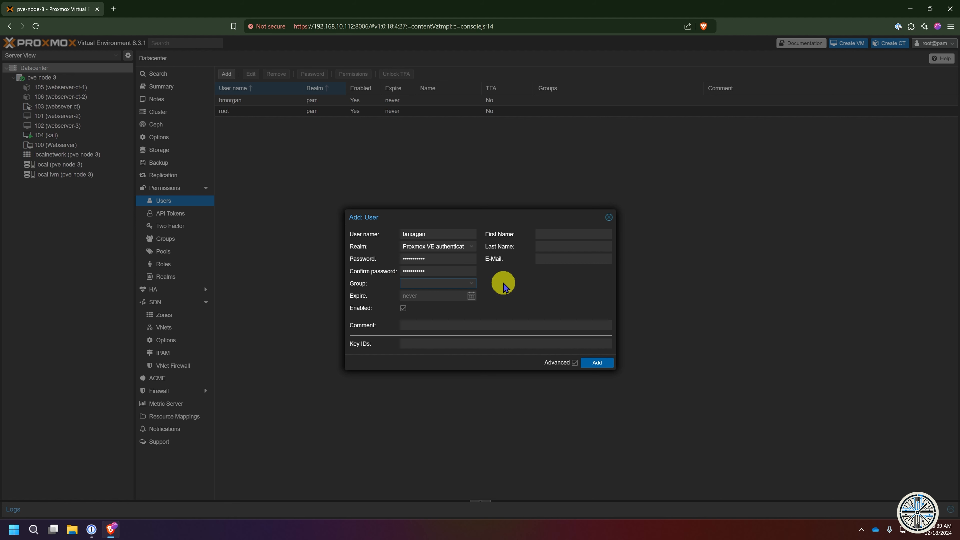
{"action": "left_click", "coordinate": [403, 309]}
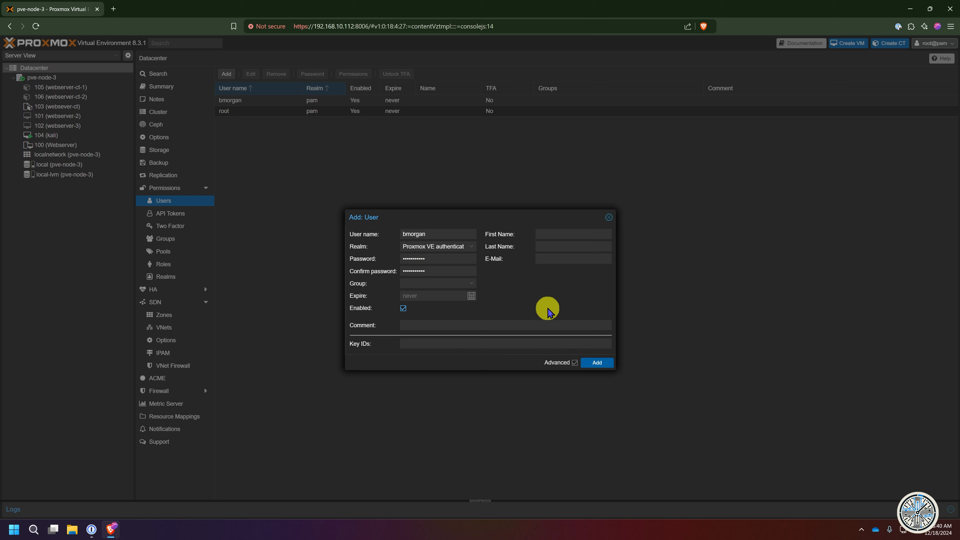
{"action": "left_click", "coordinate": [600, 364]}
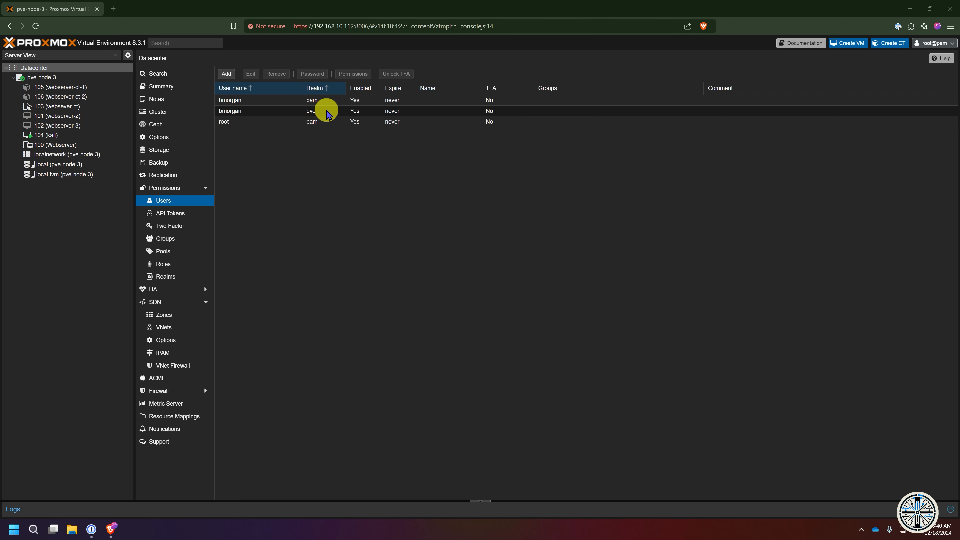
- Log out of root and sign in as the user in the Proxmox VE authentication server realm
{"action": "left_click", "coordinate": [952, 44]}
{"action": "left_click", "coordinate": [932, 109]}
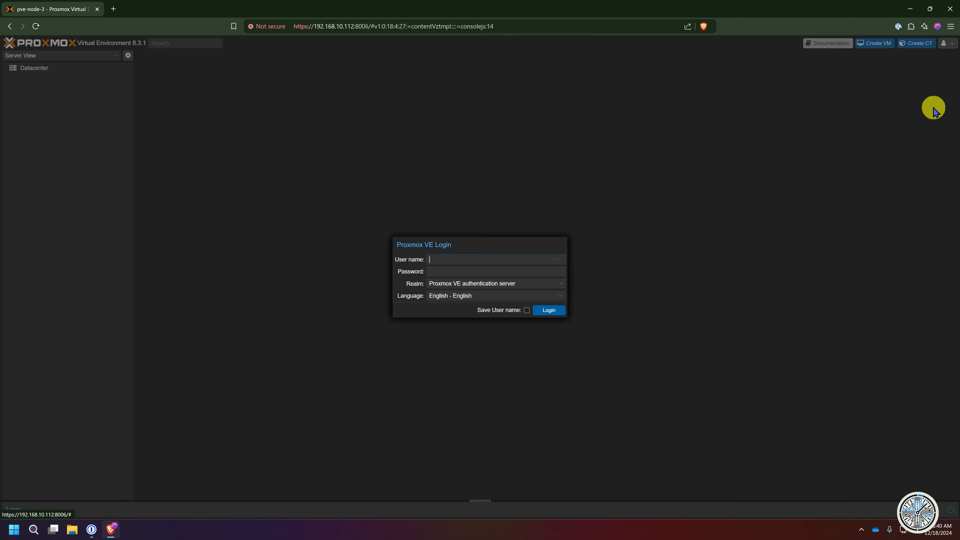
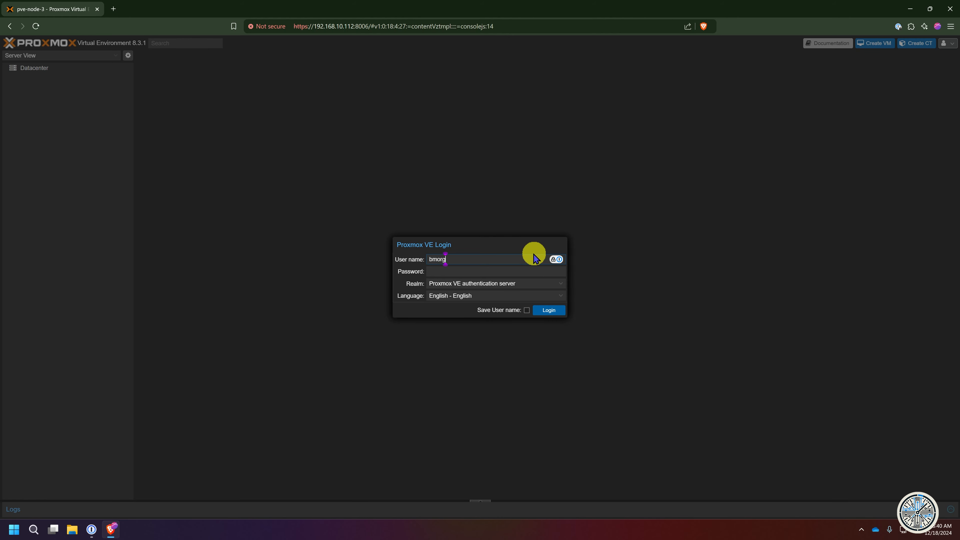
{"action": "key", "text": "Tab"}
{"action": "key", "text": "ctrl+v"}
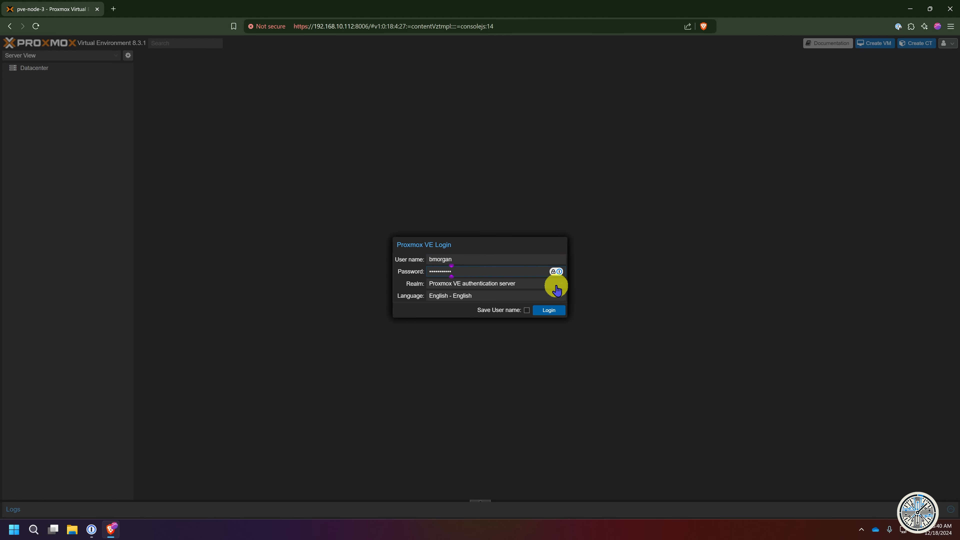
{"action": "left_click", "coordinate": [557, 283]}
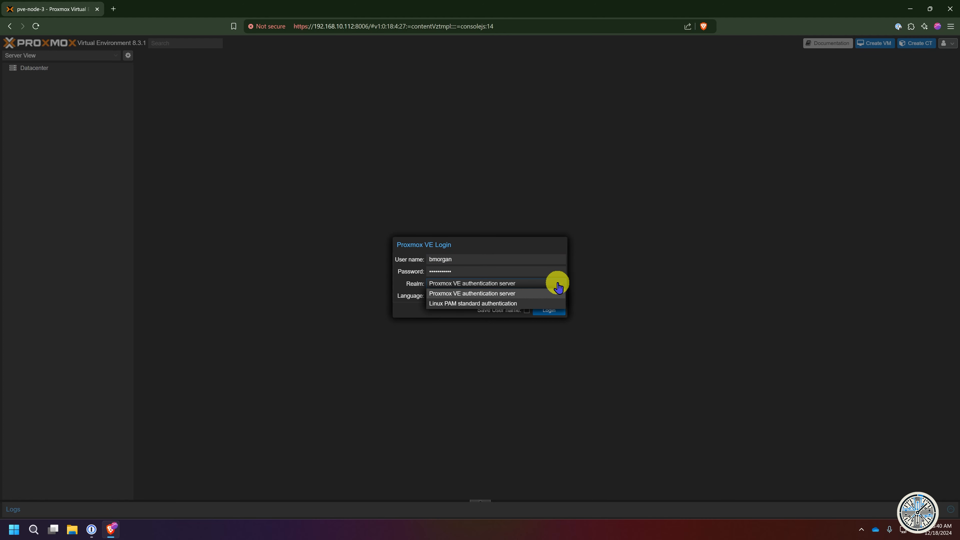
{"action": "left_click", "coordinate": [558, 286]}
{"action": "left_click", "coordinate": [559, 285]}
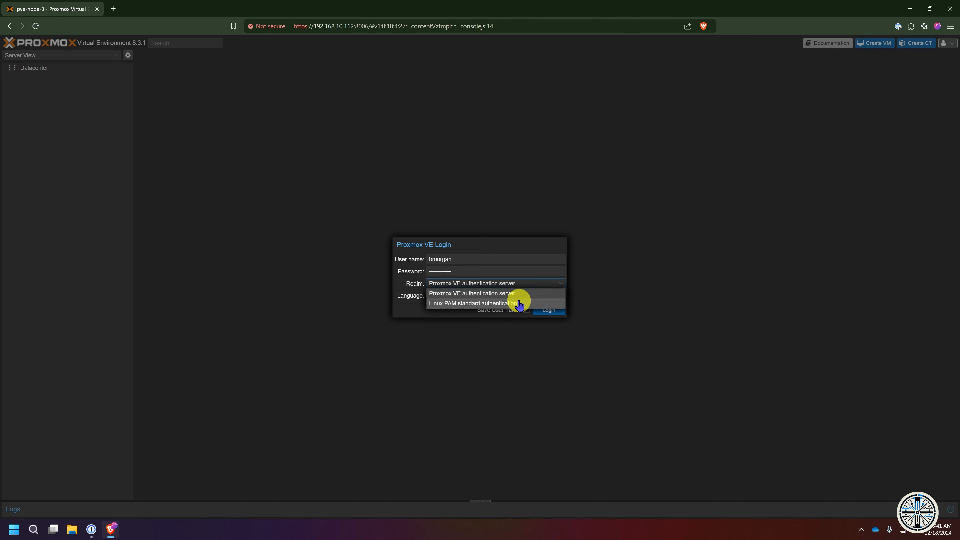
{"action": "left_click", "coordinate": [516, 294]}
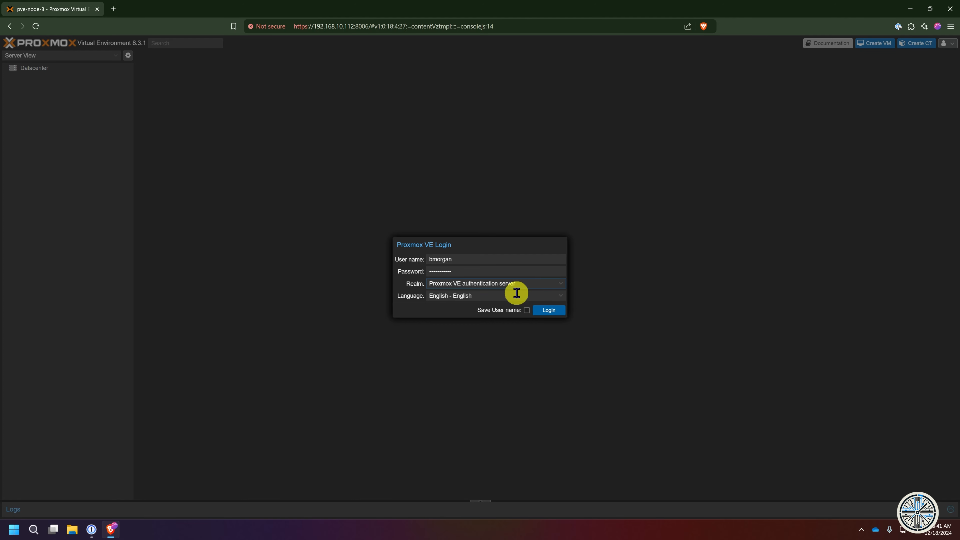
{"action": "left_click", "coordinate": [547, 310]}
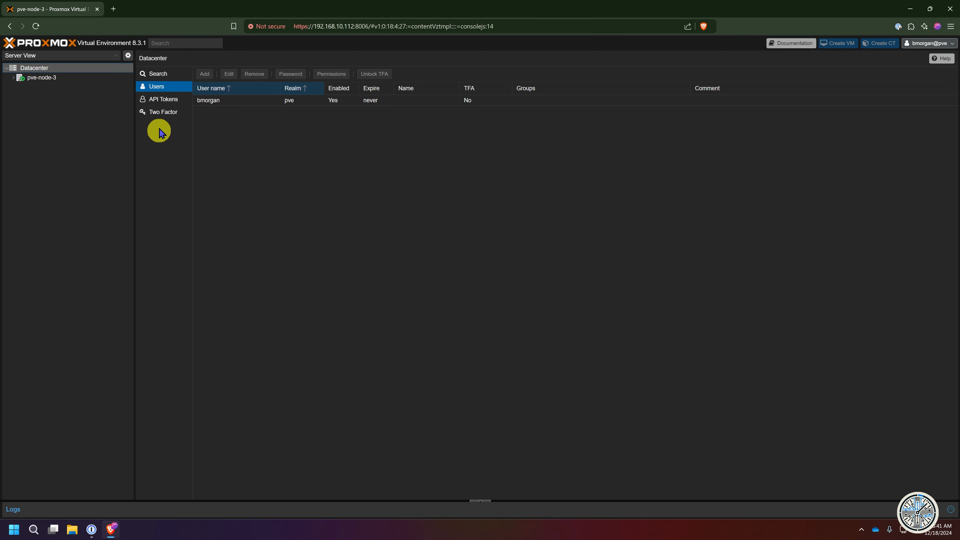
- Browse pve-node-3's task history and search panels, then return to the Datacenter users view
{"action": "left_click", "coordinate": [42, 80]}
{"action": "left_click", "coordinate": [163, 86]}
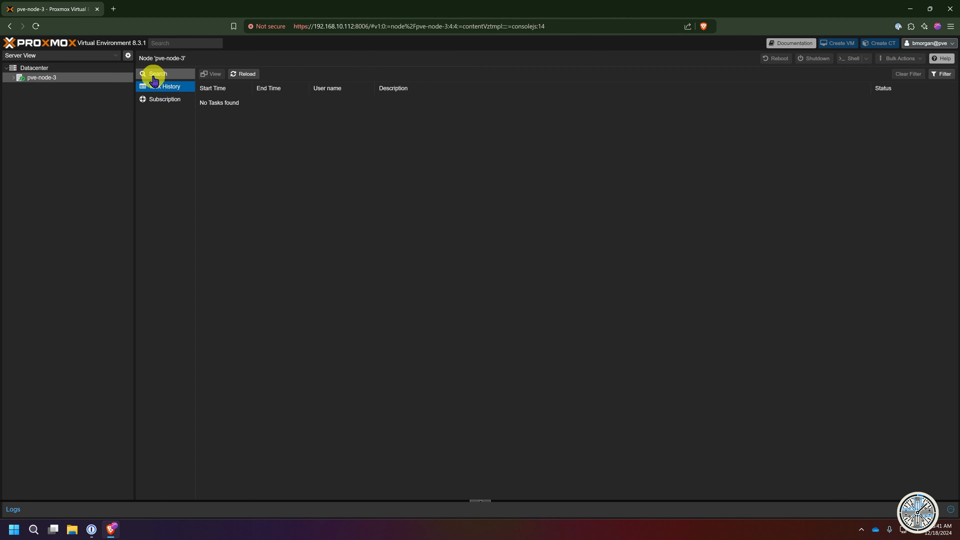
{"action": "left_click", "coordinate": [155, 74]}
{"action": "left_click", "coordinate": [56, 71]}
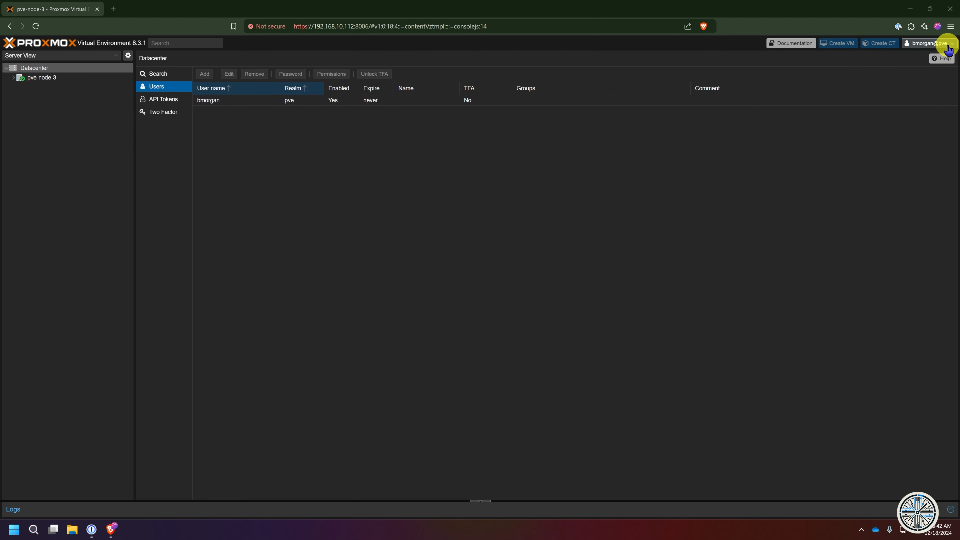
{"action": "left_click", "coordinate": [945, 43]}
- Log out, then log in as root with the Linux PAM standard authentication realm
{"action": "left_click", "coordinate": [925, 108]}
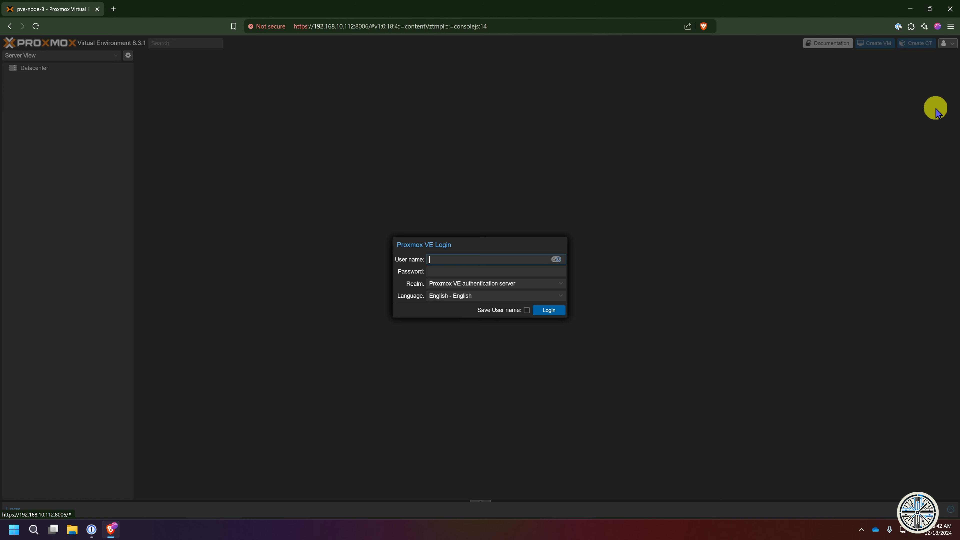
{"action": "left_click", "coordinate": [563, 284]}
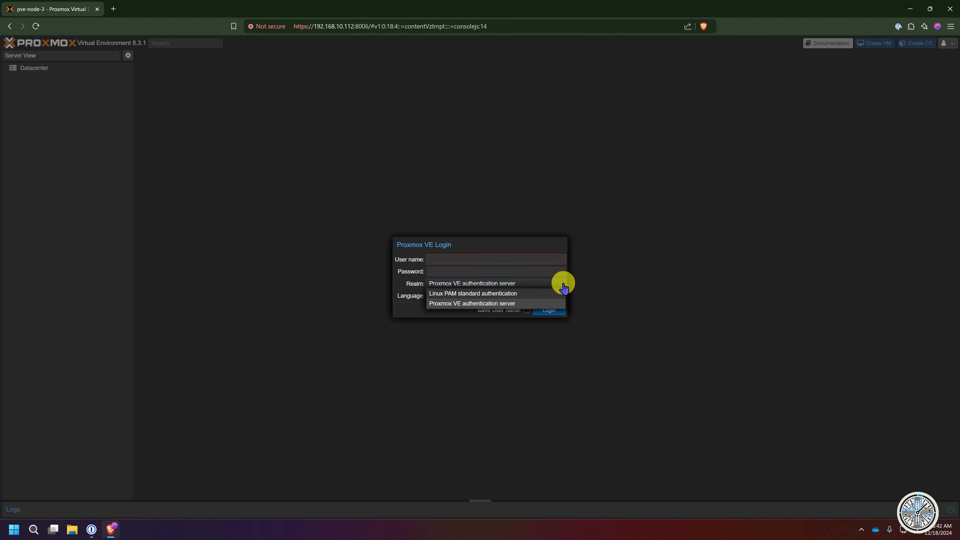
{"action": "left_click", "coordinate": [444, 259]}
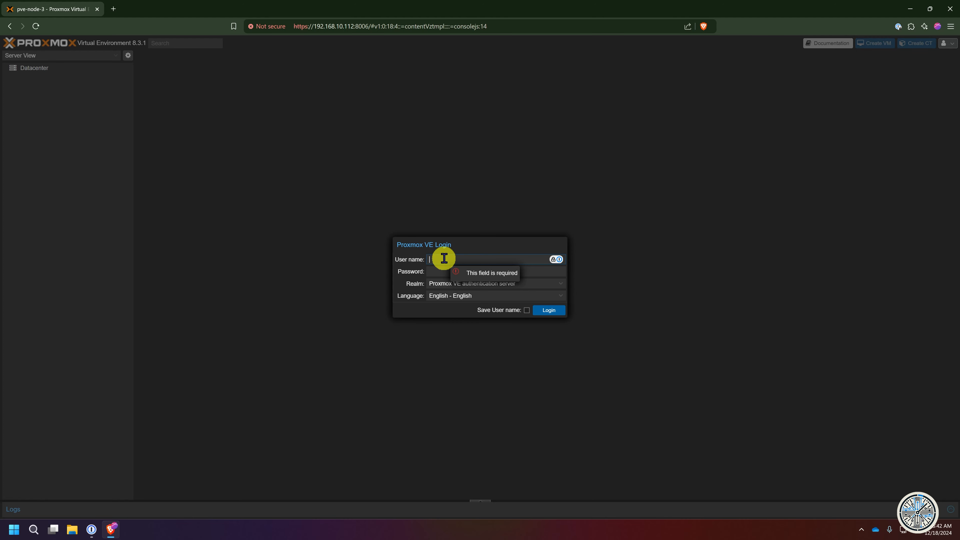
{"action": "type", "text": "root"}
{"action": "key", "text": "Tab"}
{"action": "type", "text": "•••"}
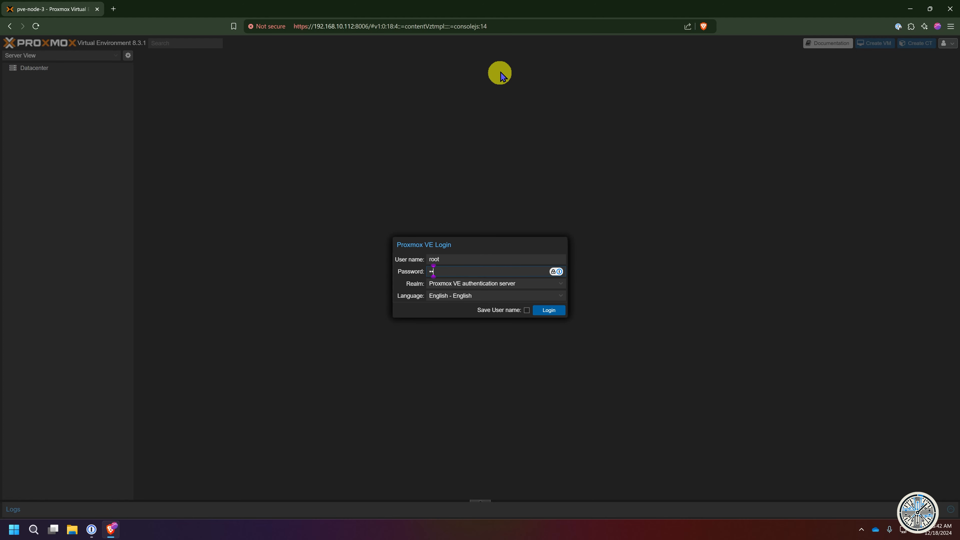
{"action": "key", "text": "ctrl+v"}
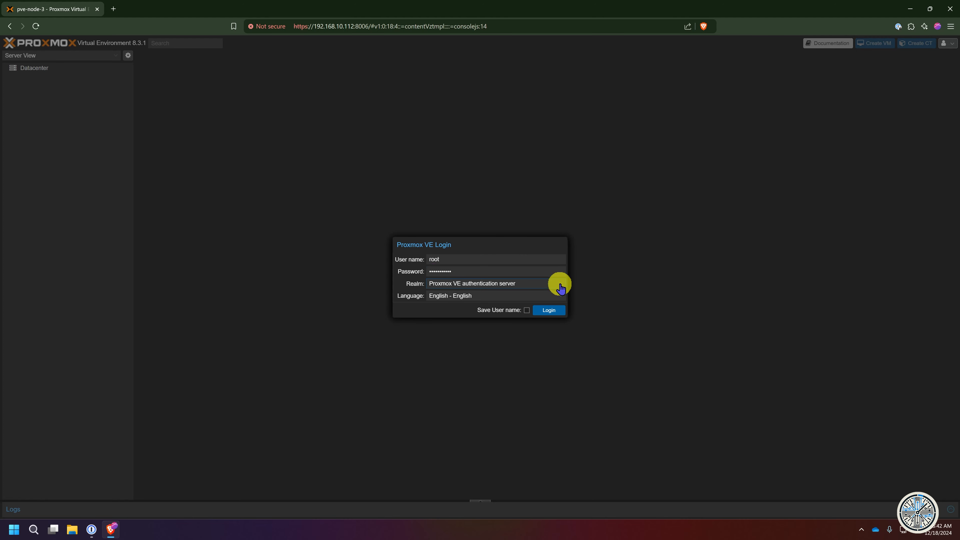
{"action": "left_click", "coordinate": [557, 285]}
{"action": "left_click", "coordinate": [491, 296]}
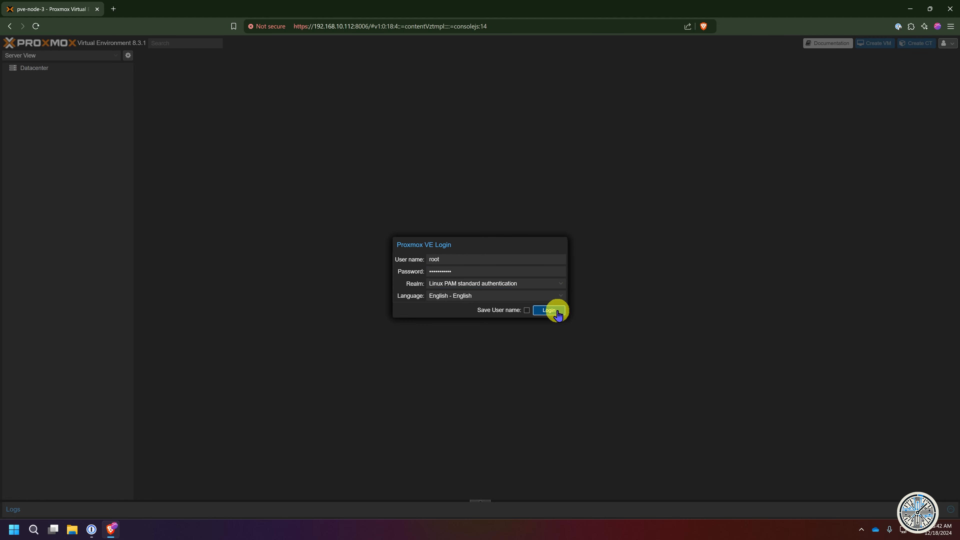
{"action": "left_click", "coordinate": [555, 309]}
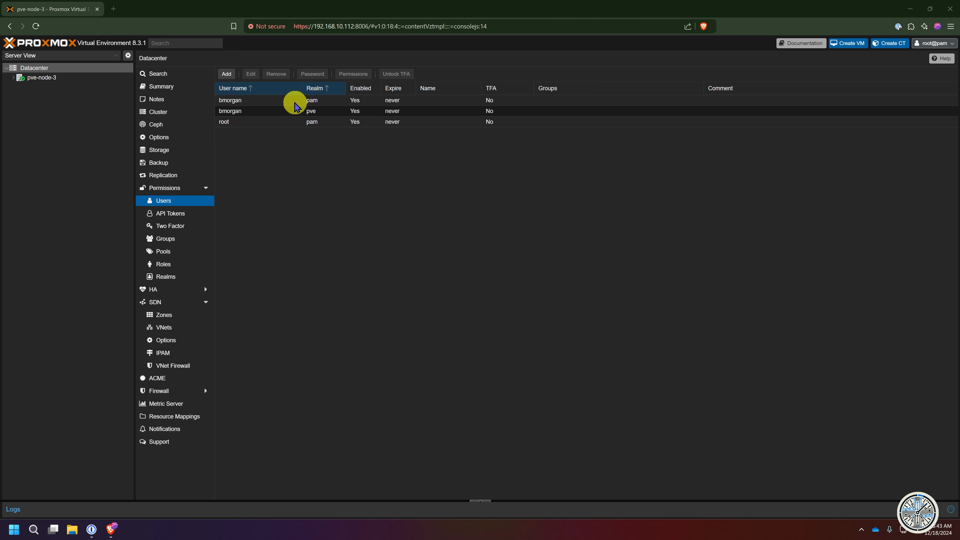
- Create a new user in the Proxmox VE authentication server realm with a confirmed password
{"action": "left_click", "coordinate": [246, 111]}
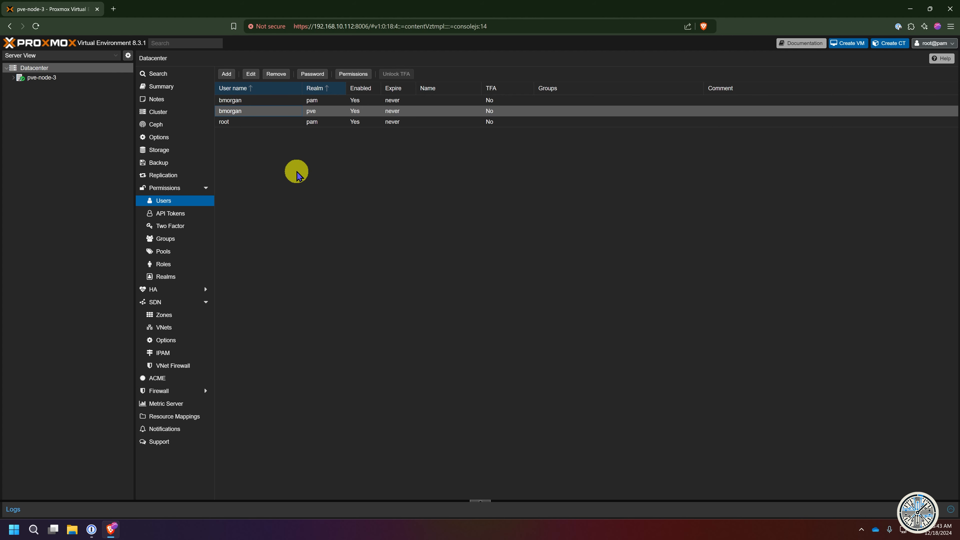
{"action": "left_click", "coordinate": [227, 74]}
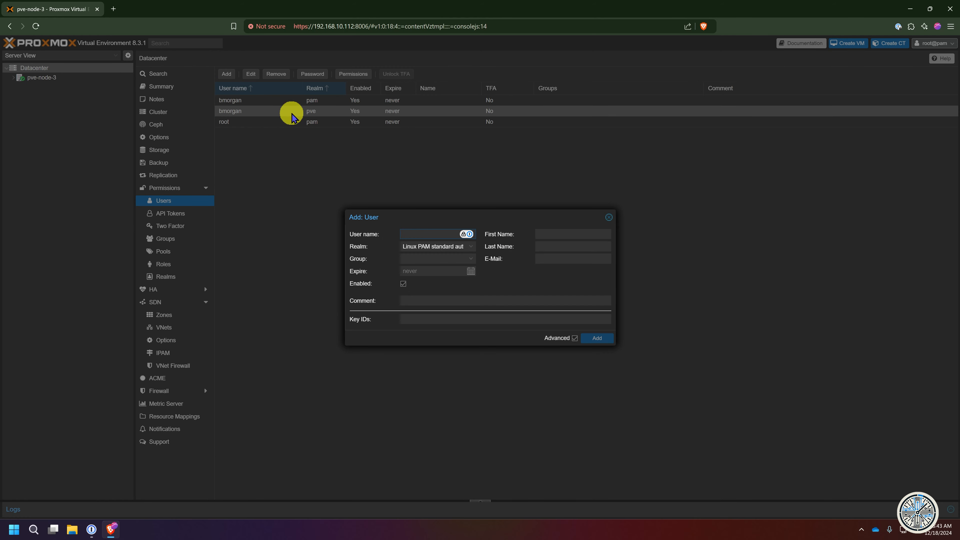
{"action": "type", "text": "jim"}
{"action": "left_click", "coordinate": [446, 247]}
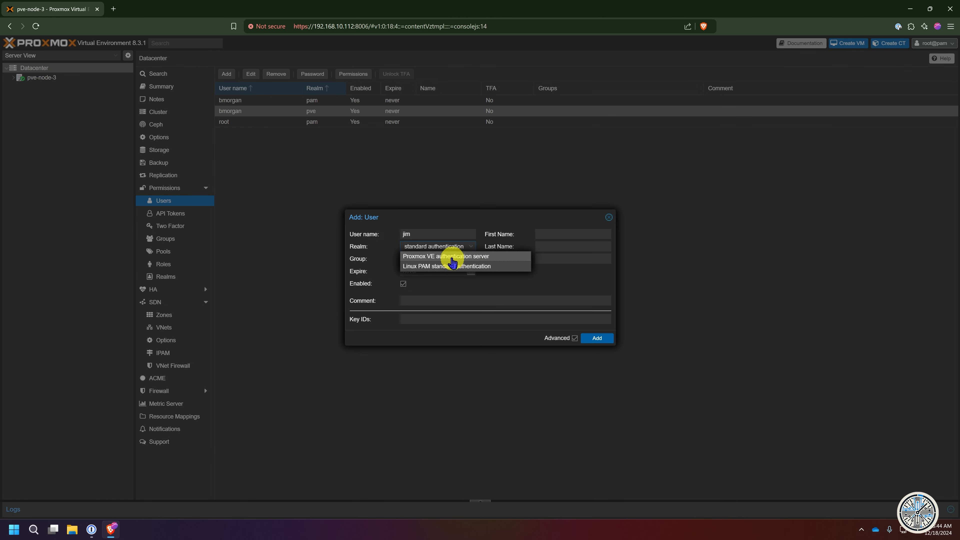
{"action": "left_click", "coordinate": [447, 254]}
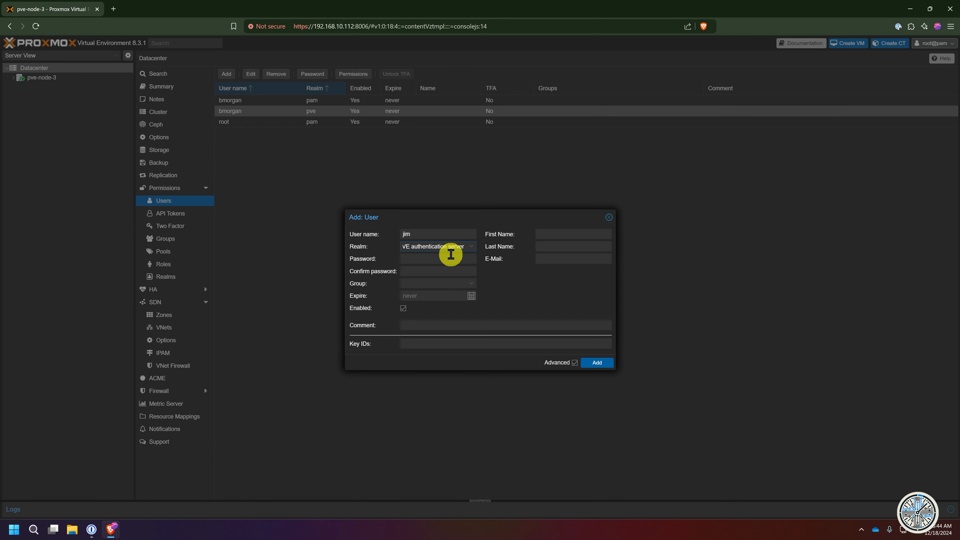
{"action": "left_click", "coordinate": [422, 260]}
{"action": "type", "text": "*****"}
{"action": "key", "text": "Tab"}
{"action": "type", "text": "*****"}
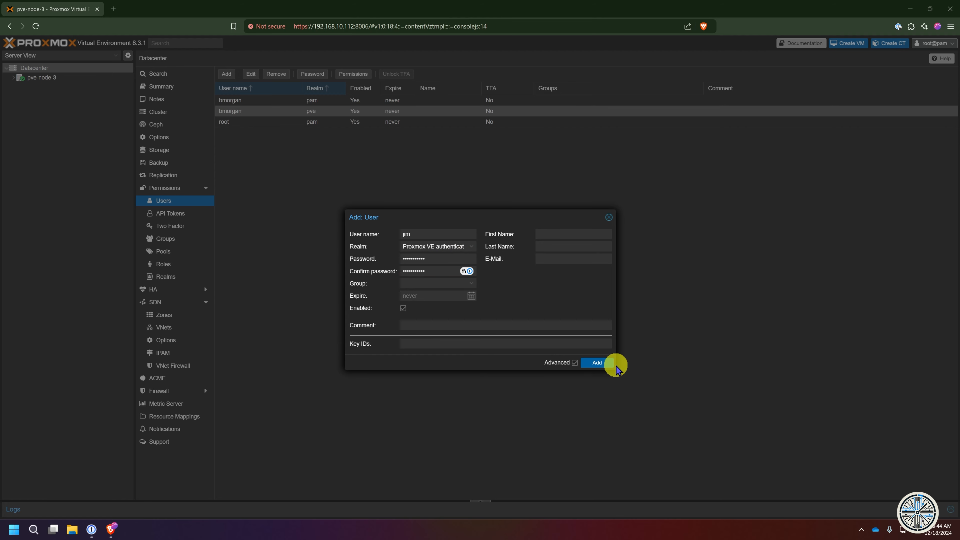
{"action": "left_click", "coordinate": [598, 363]}
- Open a shell on pve-node-3 and run cat /etc/passwd, highlighting the last account entry
{"action": "left_click", "coordinate": [41, 78]}
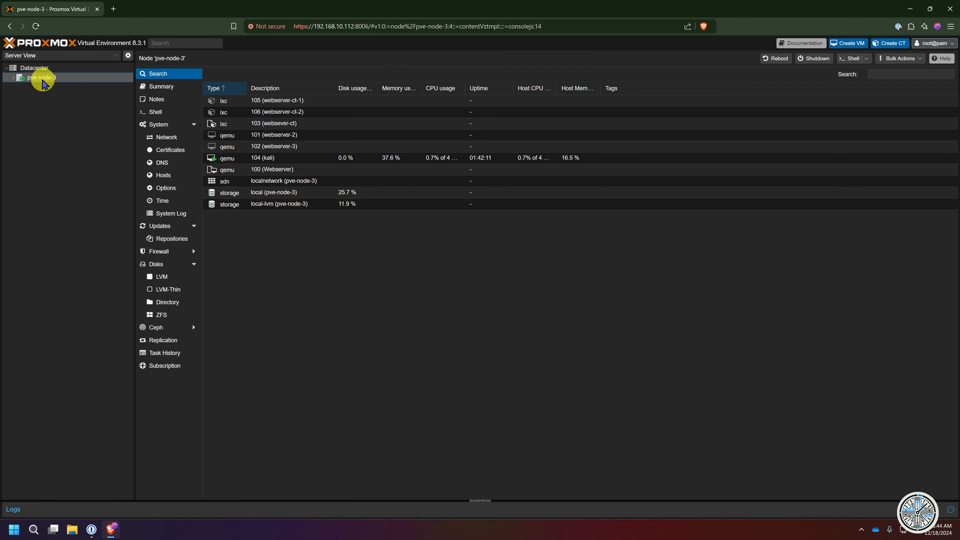
{"action": "left_click", "coordinate": [156, 112]}
{"action": "type", "text": "ca"}
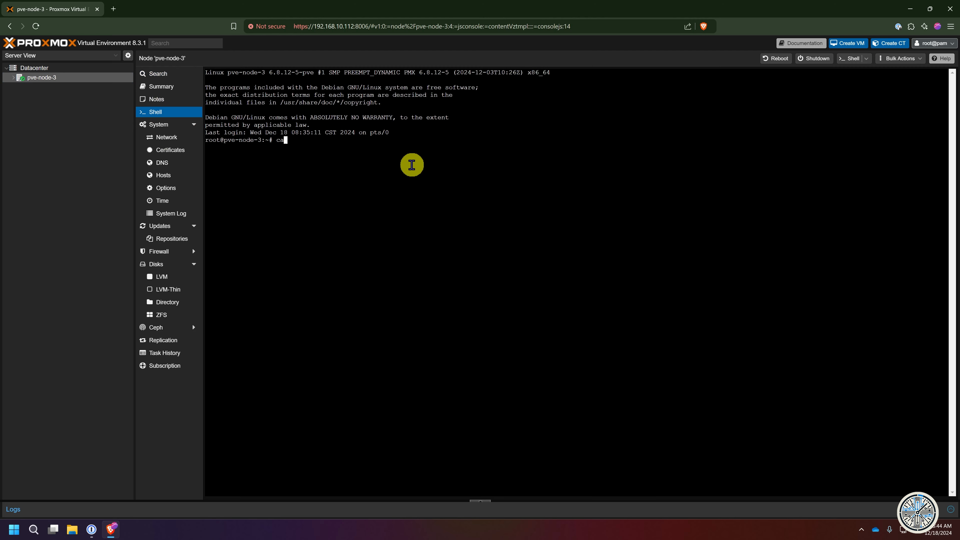
{"action": "type", "text": "t /etc/passwd"}
{"action": "key", "text": "Return"}
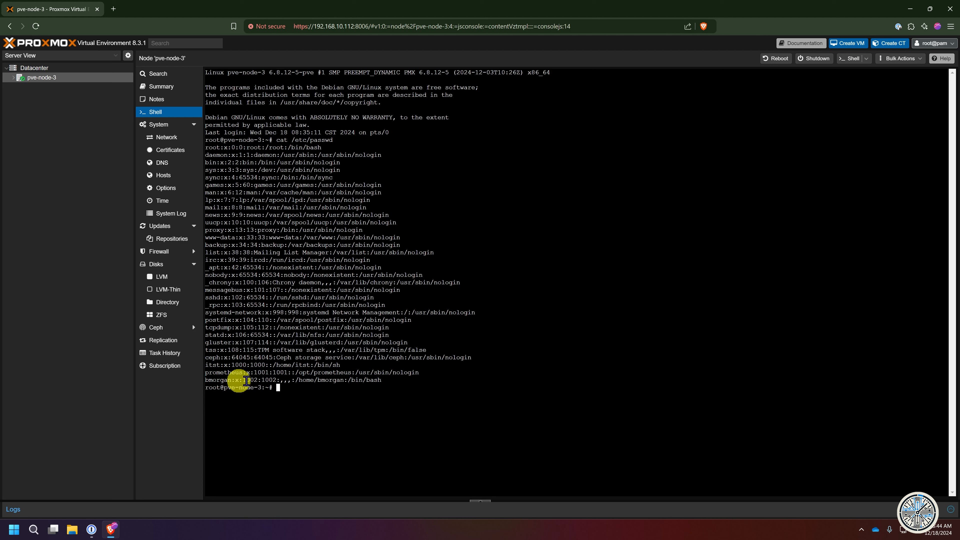
{"action": "left_click_drag", "start_coordinate": [207, 379], "coordinate": [382, 382]}
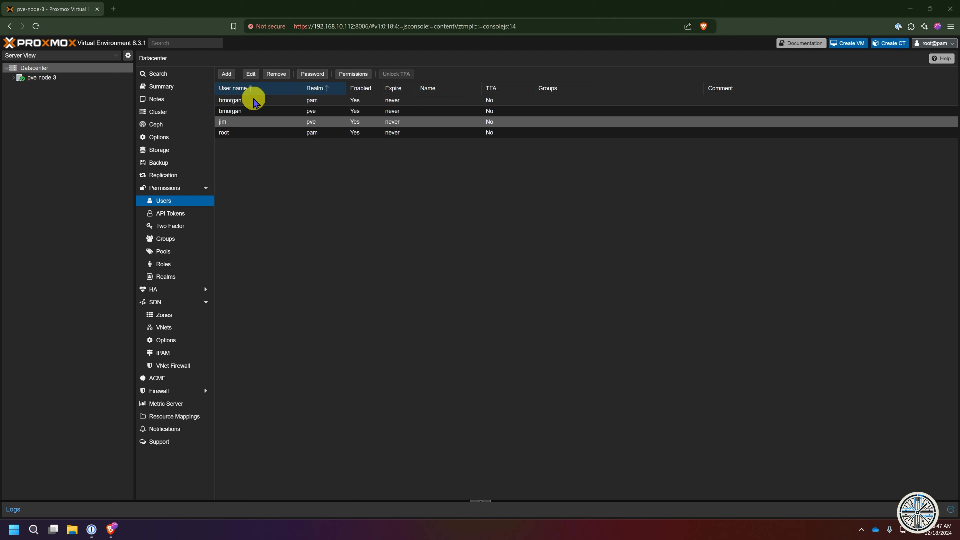
{"action": "left_click", "coordinate": [242, 101]}
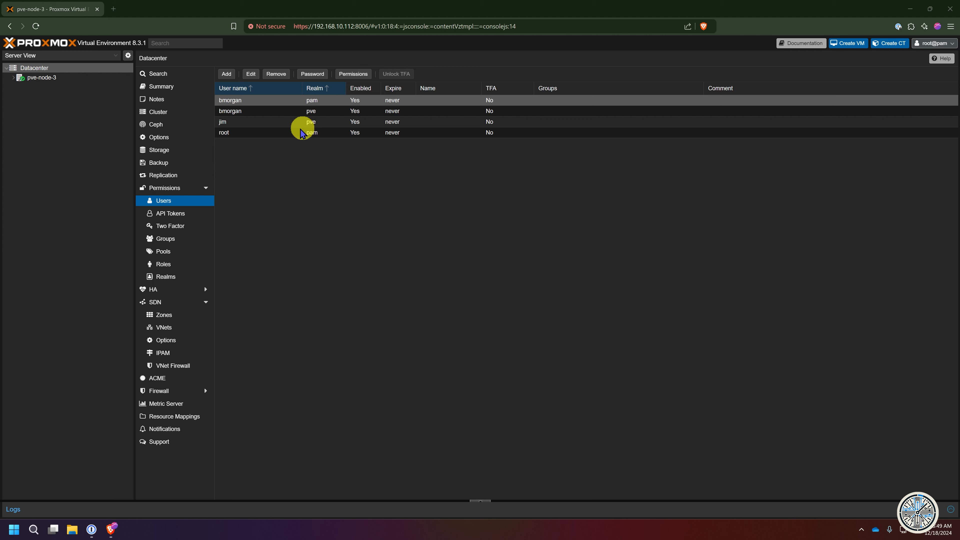
{"action": "left_click", "coordinate": [313, 123]}
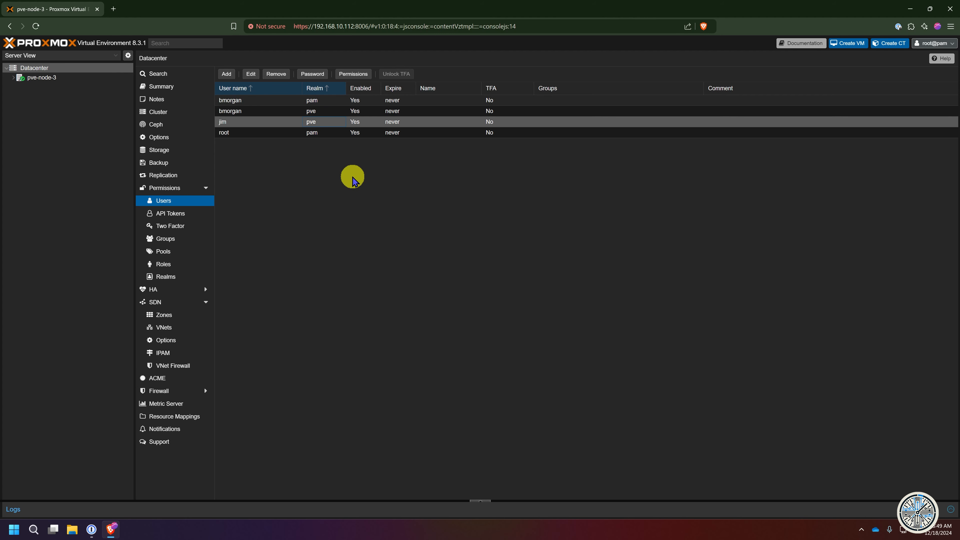
{"action": "left_click", "coordinate": [316, 101]}
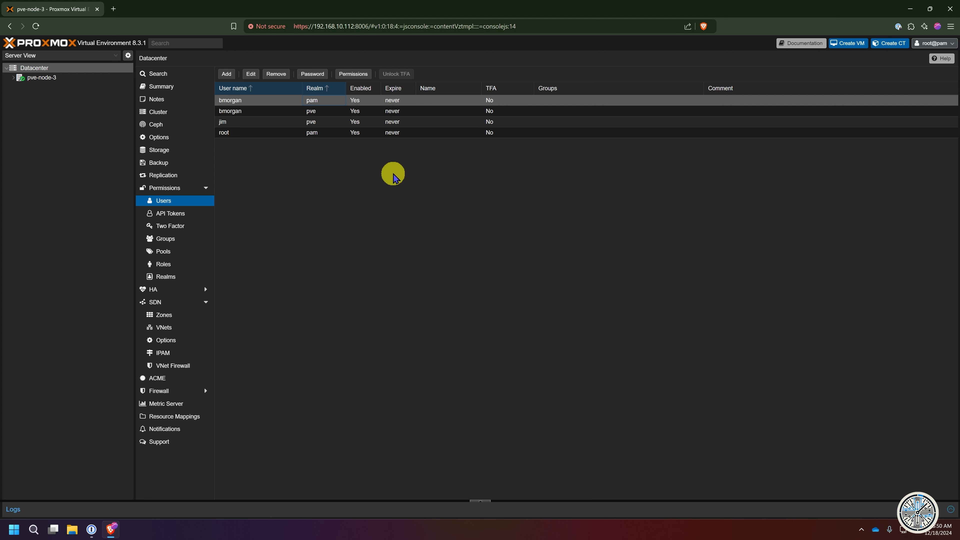
{"action": "left_click", "coordinate": [287, 122]}
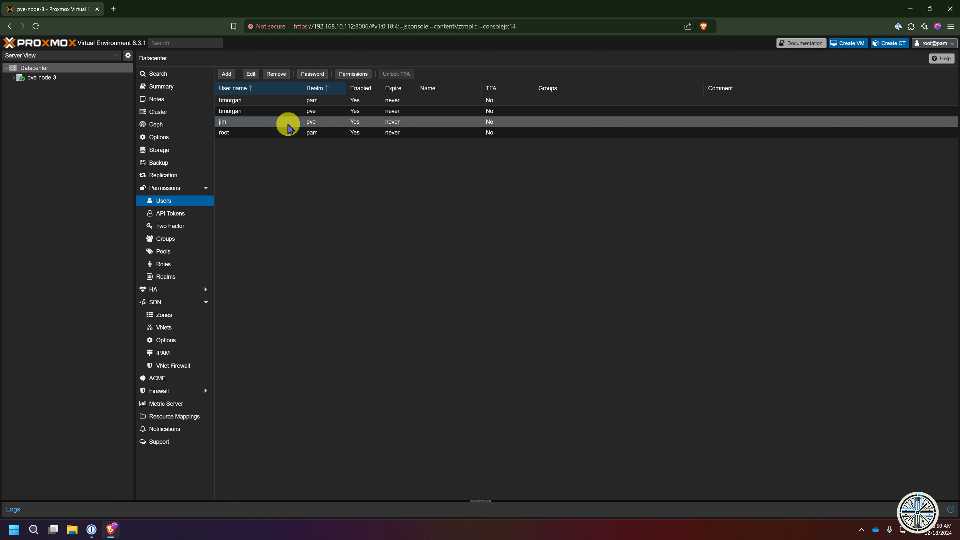
{"action": "left_click", "coordinate": [277, 103]}
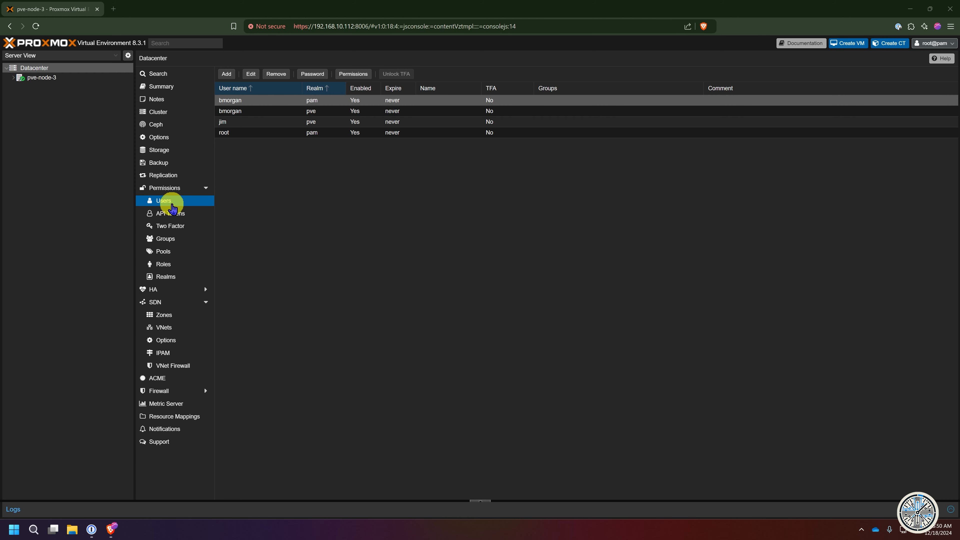
- Create a group named admin with no comment, select it, then go to Datacenter Permissions
{"action": "left_click", "coordinate": [174, 240]}
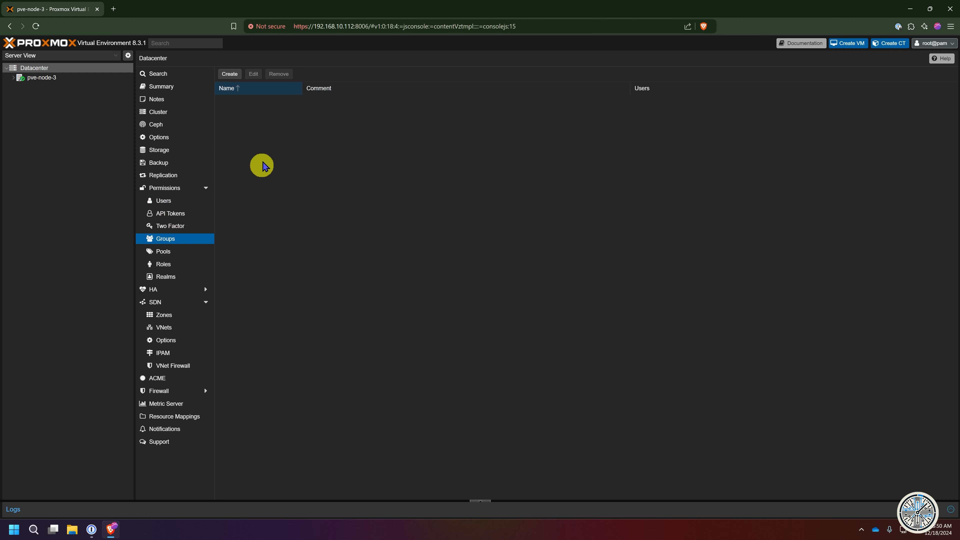
{"action": "left_click", "coordinate": [229, 74]}
{"action": "type", "text": "a"}
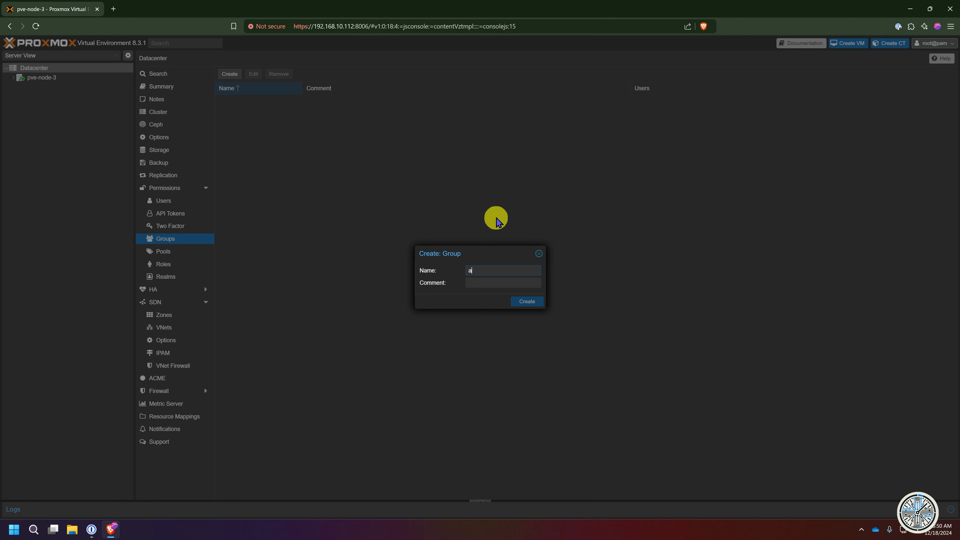
{"action": "type", "text": "dmin"}
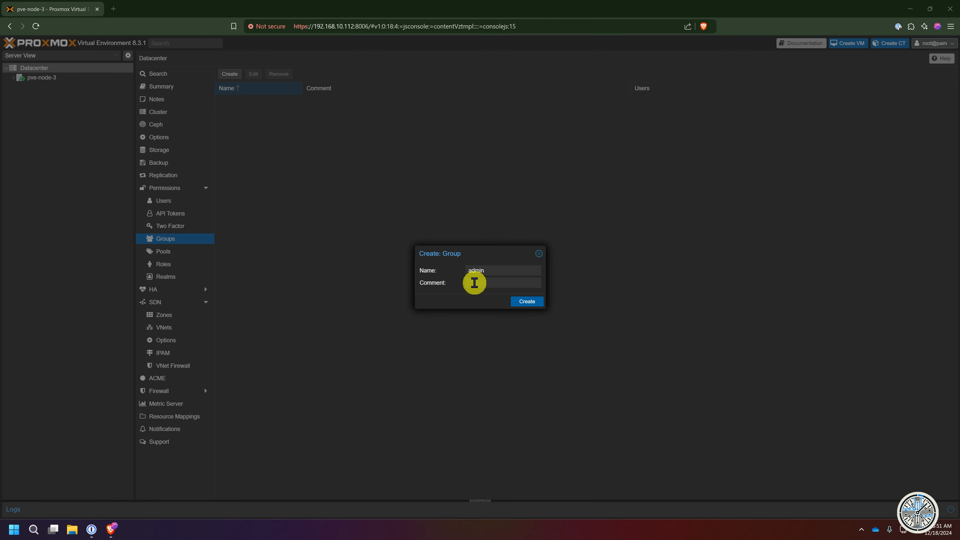
{"action": "left_click", "coordinate": [475, 282]}
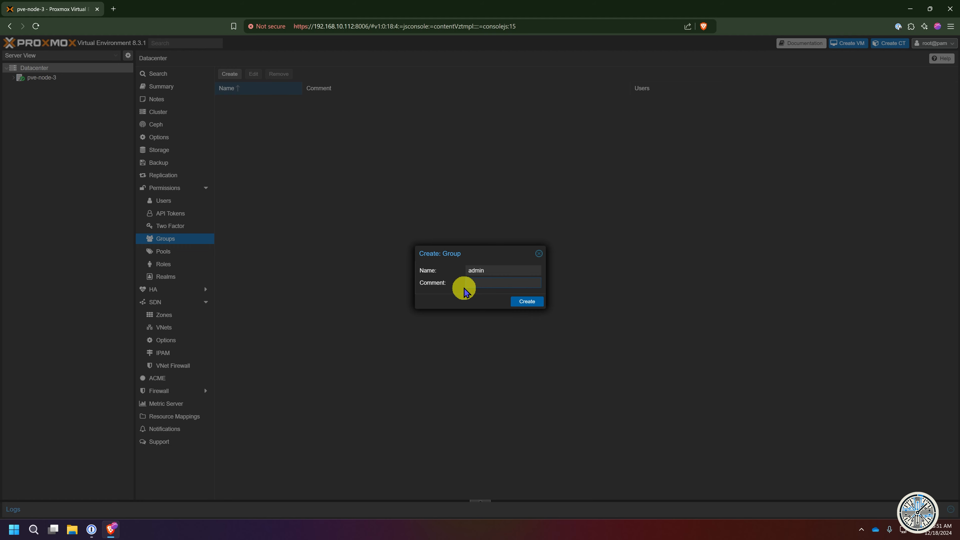
{"action": "left_click", "coordinate": [531, 301]}
{"action": "left_click", "coordinate": [242, 105]}
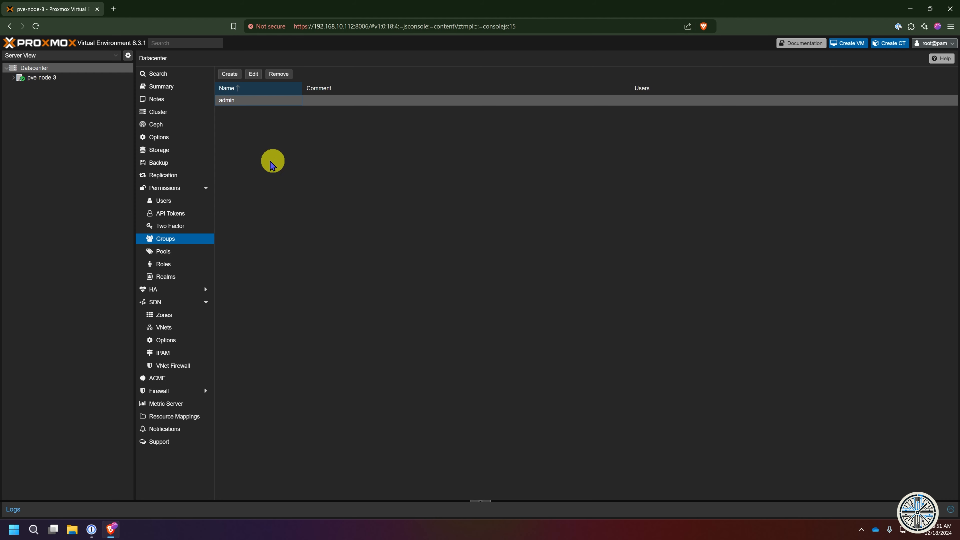
{"action": "left_click", "coordinate": [167, 190]}
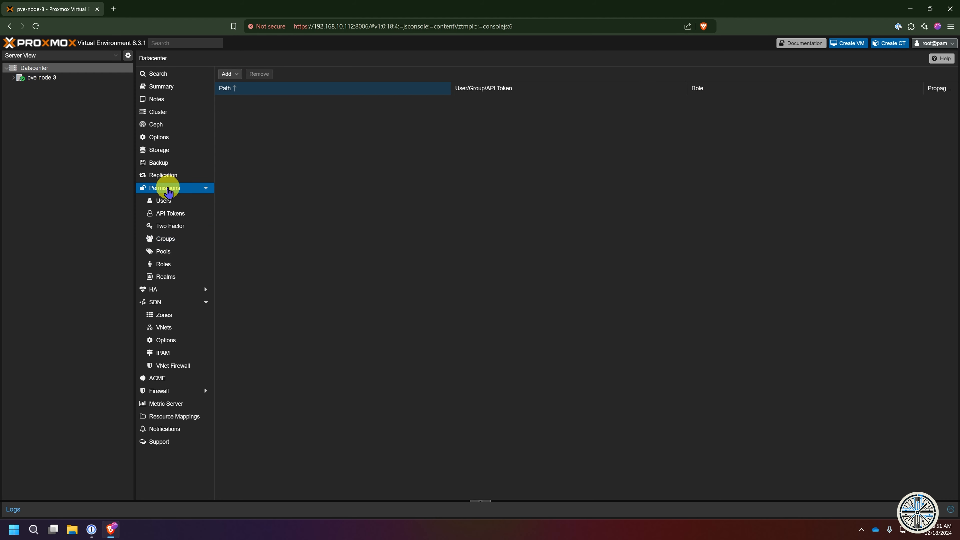
- Start a new group permission with path / and group admin
{"action": "left_click", "coordinate": [227, 74]}
{"action": "left_click", "coordinate": [256, 86]}
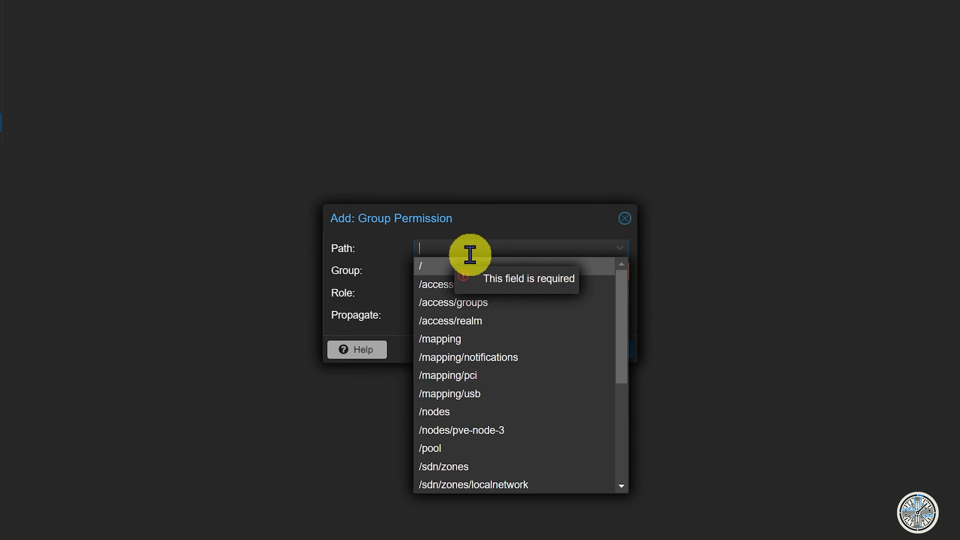
{"action": "scroll", "coordinate": [556, 341], "scroll_direction": "down", "scroll_amount": 2}
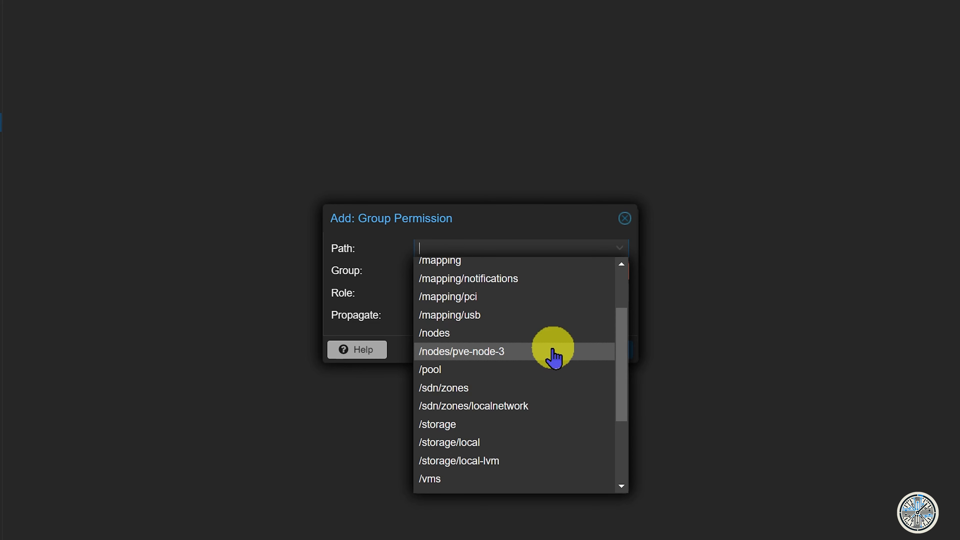
{"action": "scroll", "coordinate": [553, 353], "scroll_direction": "down", "scroll_amount": 3}
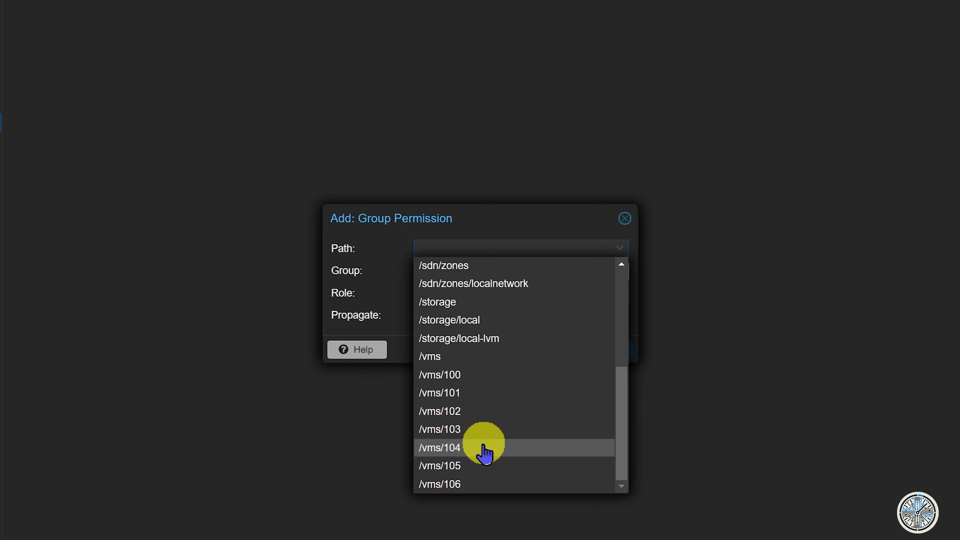
{"action": "scroll", "coordinate": [484, 448], "scroll_direction": "up", "scroll_amount": 5}
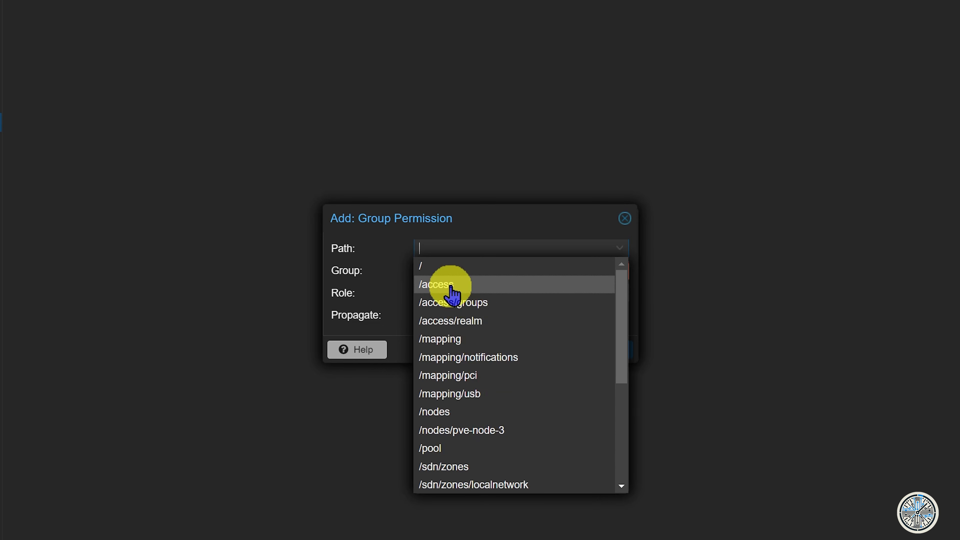
{"action": "left_click", "coordinate": [448, 271]}
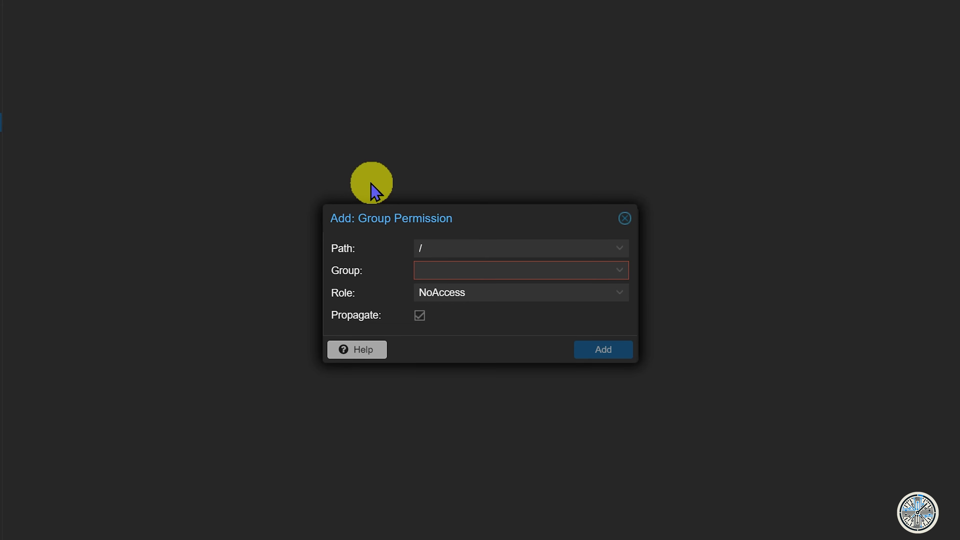
{"action": "left_click", "coordinate": [619, 269]}
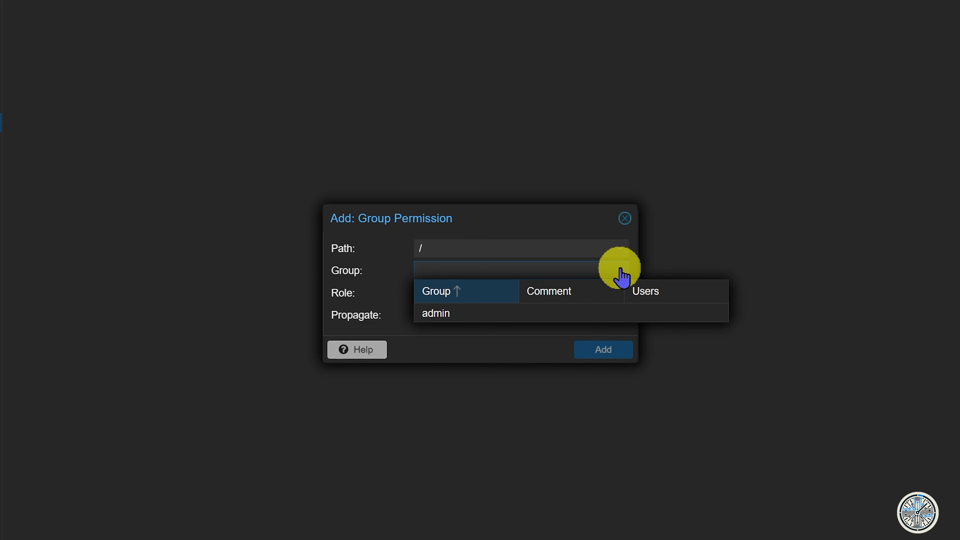
{"action": "left_click", "coordinate": [442, 316]}
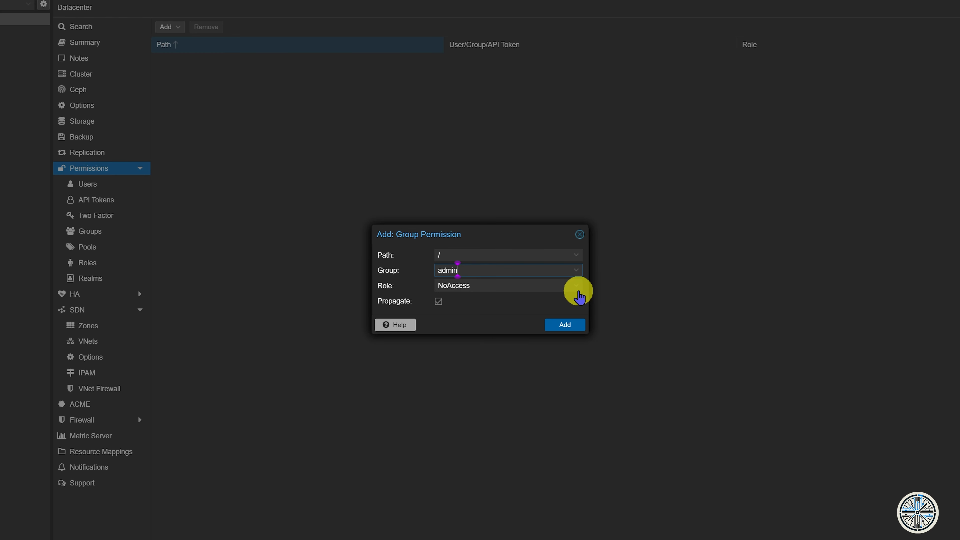
- Choose the Administrator role and add the permission for group admin on /
{"action": "left_click", "coordinate": [576, 286]}
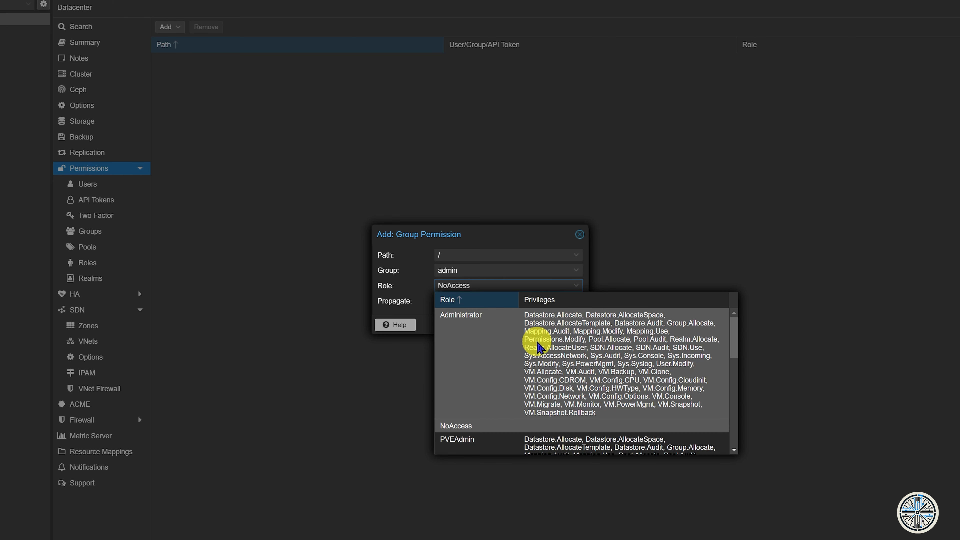
{"action": "scroll", "coordinate": [538, 346], "scroll_direction": "down", "scroll_amount": 5}
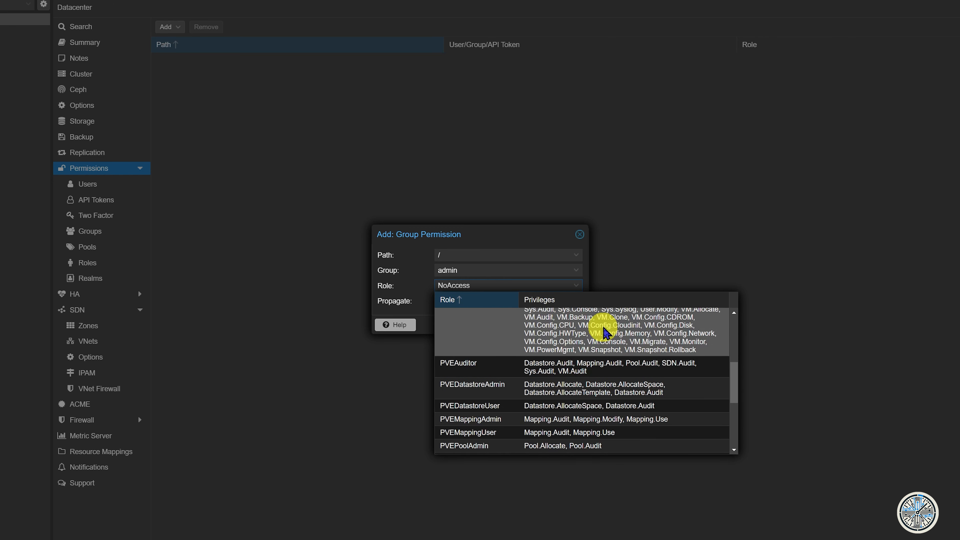
{"action": "scroll", "coordinate": [537, 363], "scroll_direction": "down", "scroll_amount": 3}
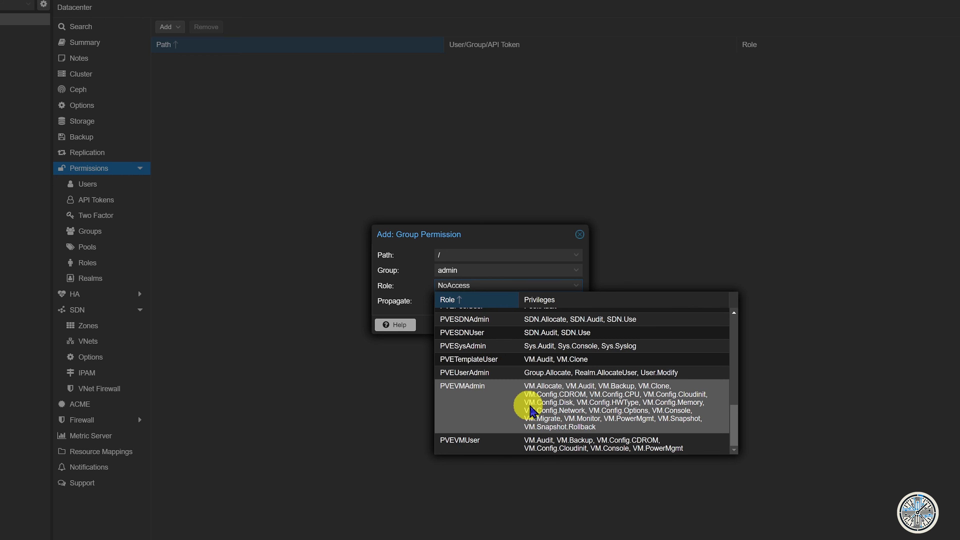
{"action": "scroll", "coordinate": [554, 429], "scroll_direction": "up", "scroll_amount": 2}
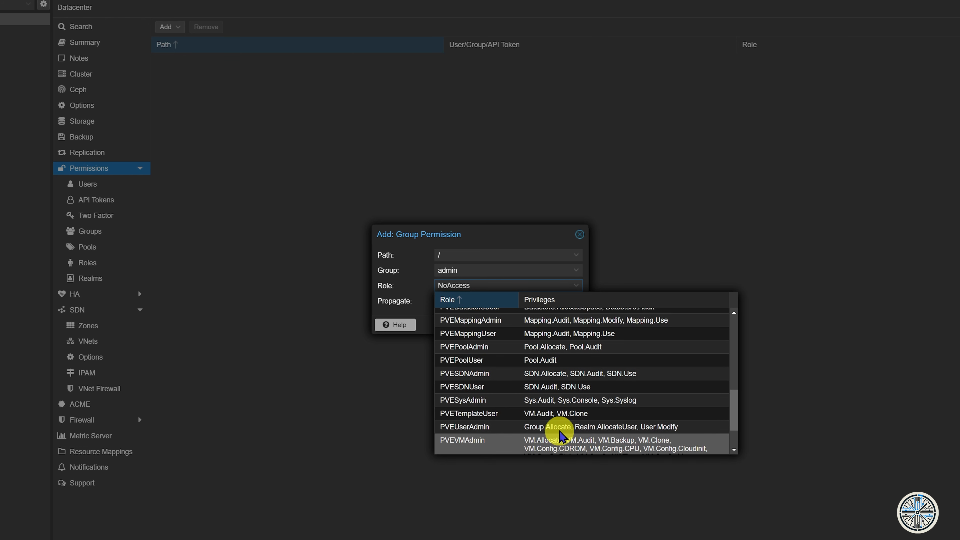
{"action": "scroll", "coordinate": [557, 429], "scroll_direction": "up", "scroll_amount": 5}
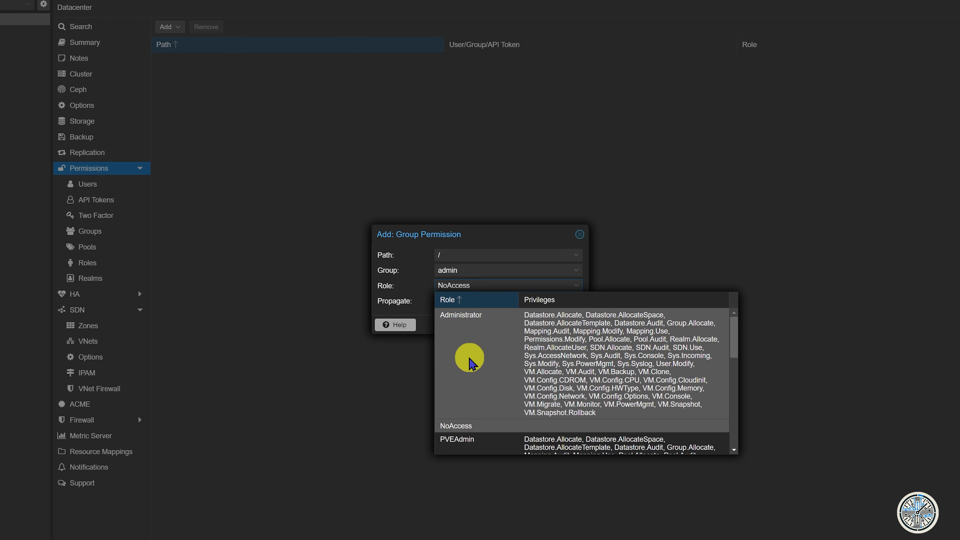
{"action": "left_click", "coordinate": [469, 363]}
{"action": "left_click", "coordinate": [564, 325]}
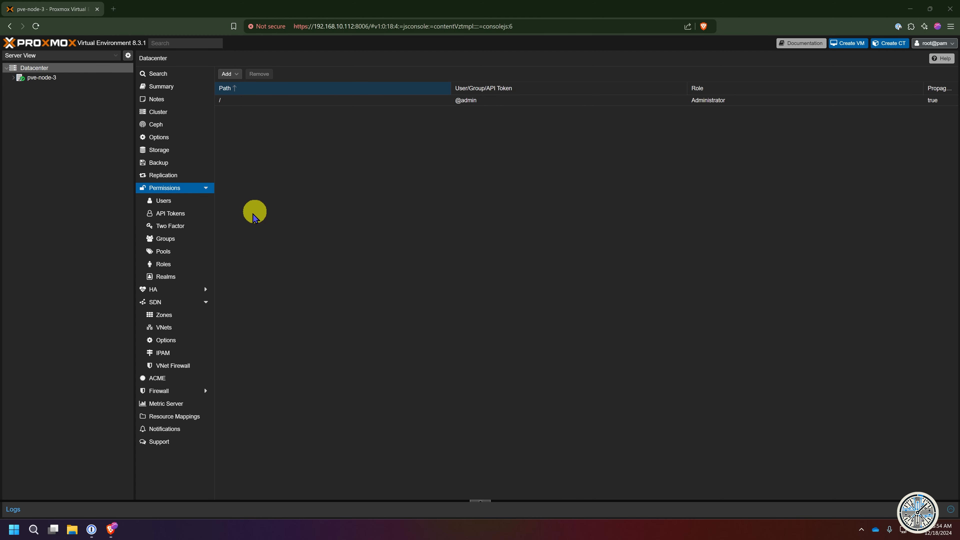
- Review privileges of NoAccess, Administrator, PVETemplateUser, PVEUserAdmin and PVEVMAdmin roles
{"action": "left_click", "coordinate": [172, 266]}
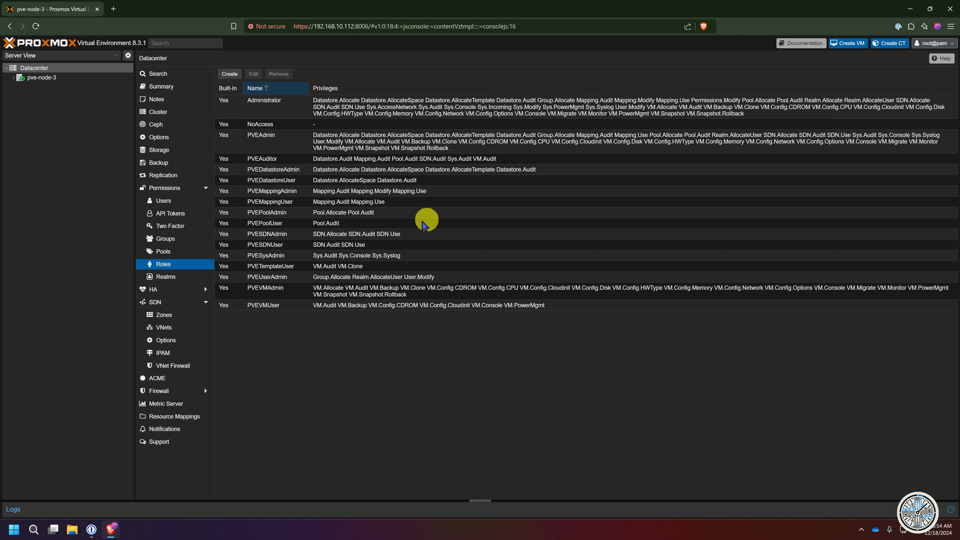
{"action": "left_click", "coordinate": [289, 125]}
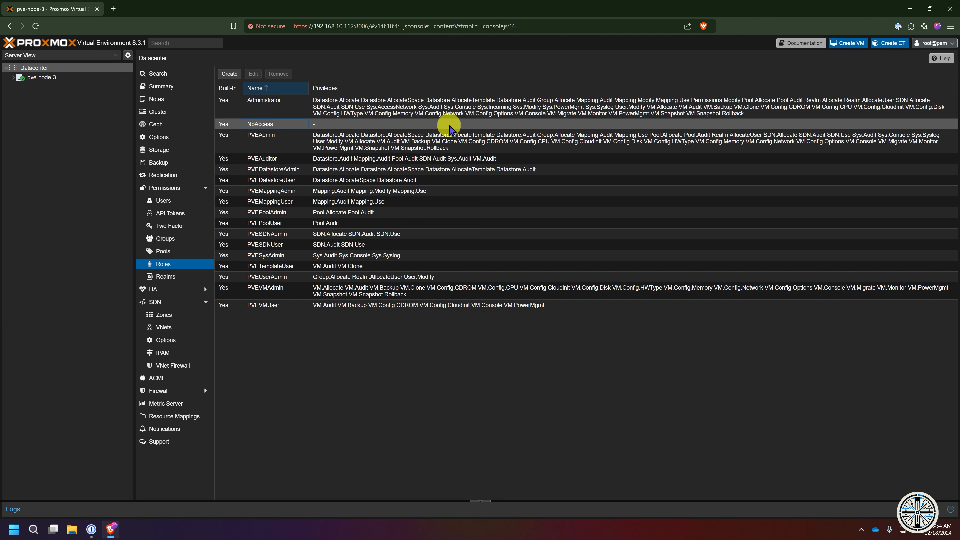
{"action": "left_click", "coordinate": [273, 108]}
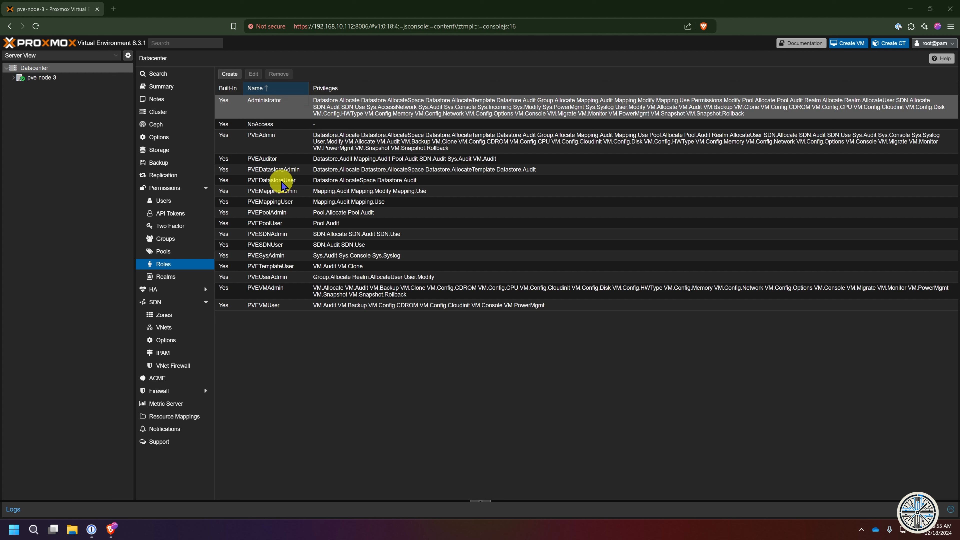
{"action": "left_click", "coordinate": [283, 268]}
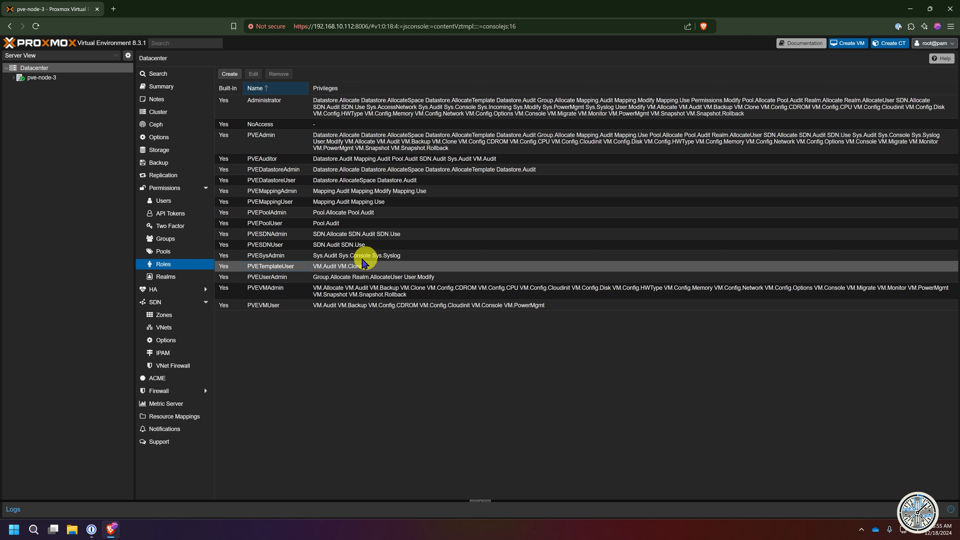
{"action": "left_click", "coordinate": [281, 277]}
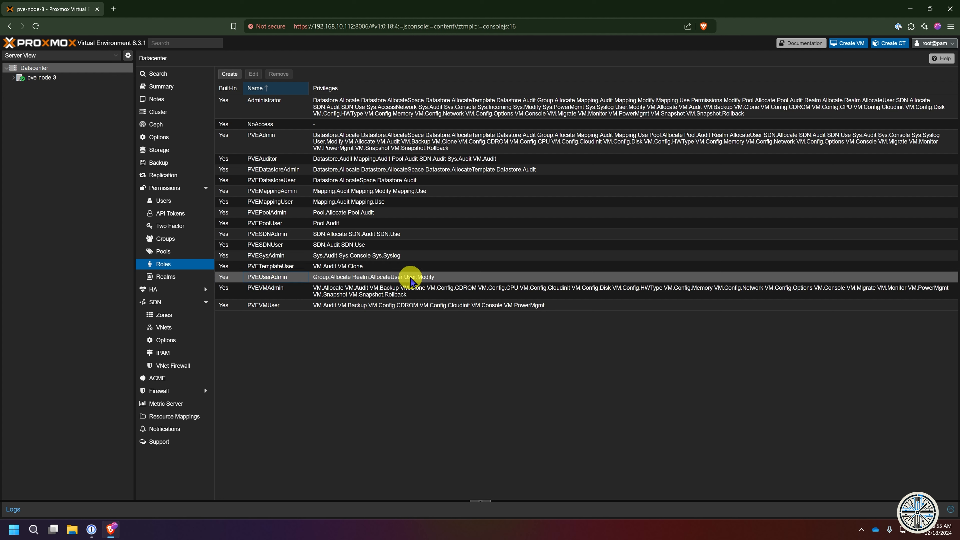
{"action": "left_click", "coordinate": [289, 294]}
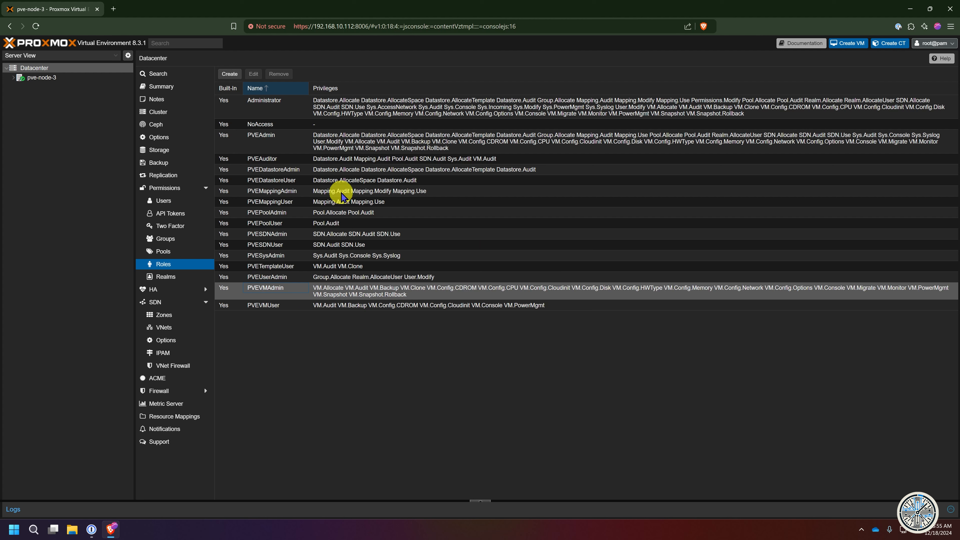
{"action": "left_click", "coordinate": [286, 112]}
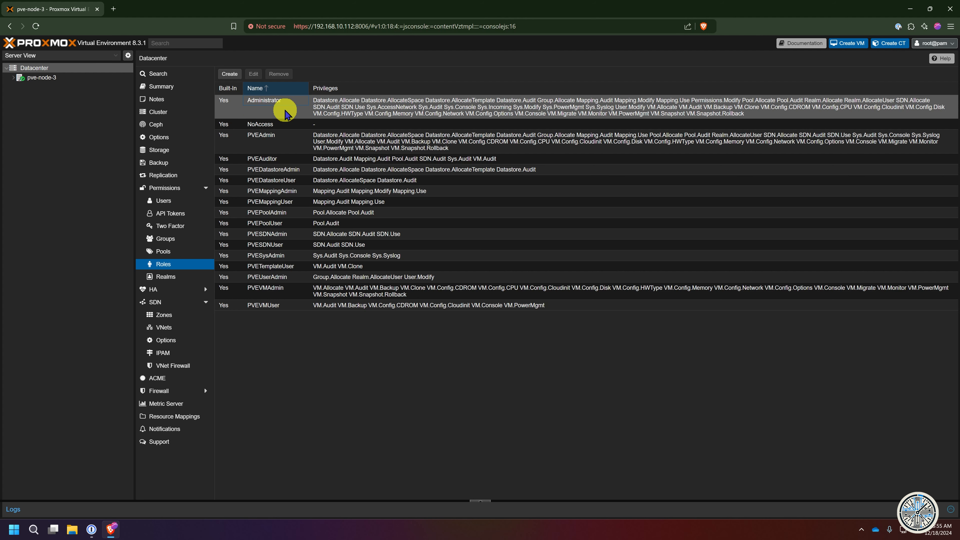
- Inspect the admin group's settings unchanged, then check its Administrator permission on /
{"action": "left_click", "coordinate": [170, 238]}
{"action": "left_click", "coordinate": [236, 102]}
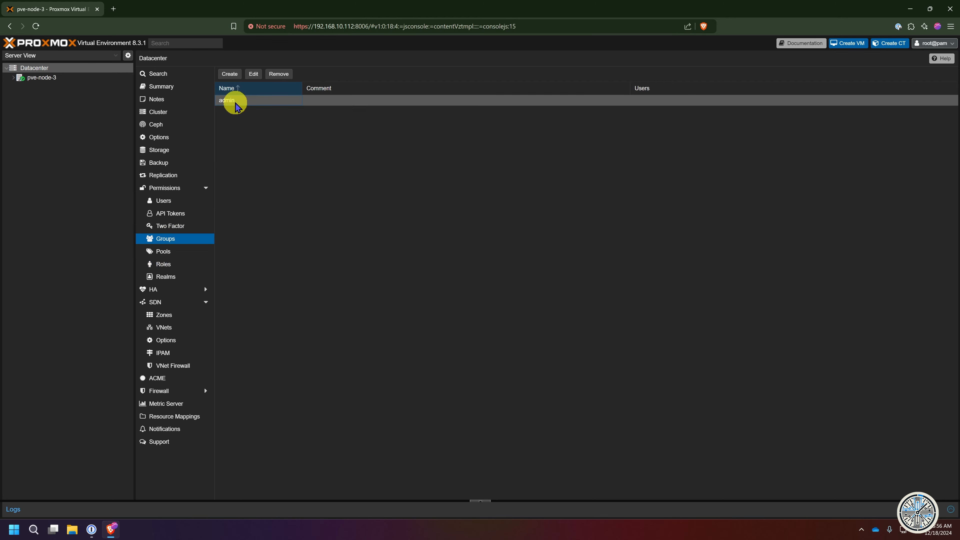
{"action": "double_click", "coordinate": [235, 102]}
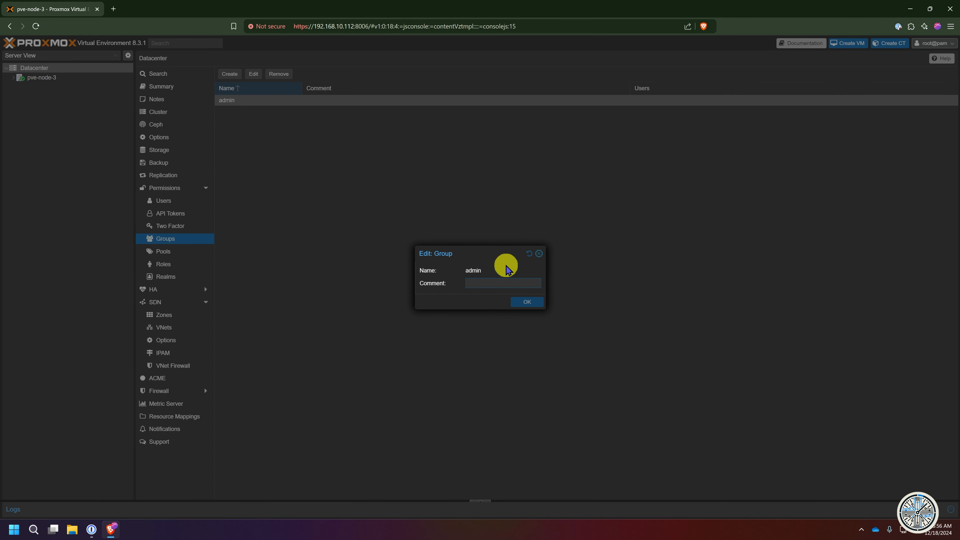
{"action": "left_click", "coordinate": [539, 253]}
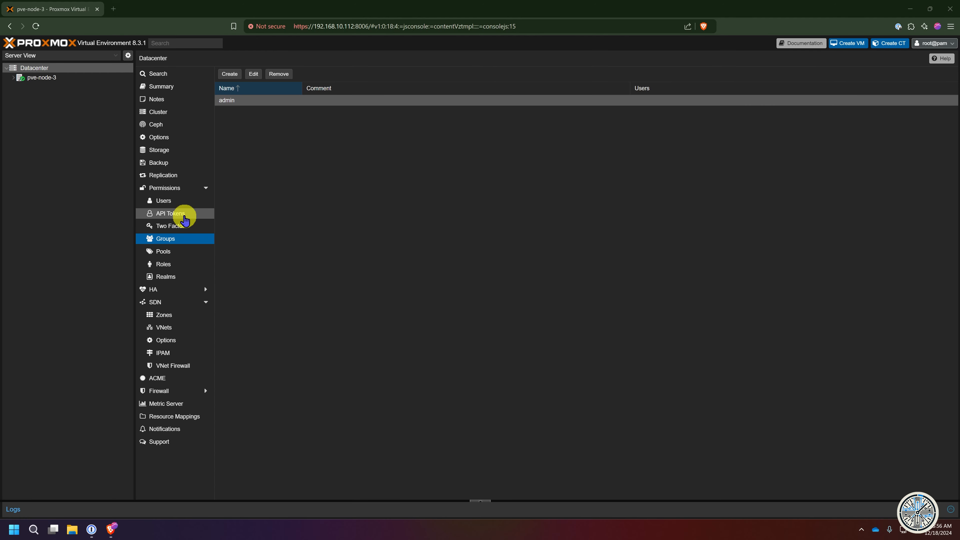
{"action": "left_click", "coordinate": [175, 191]}
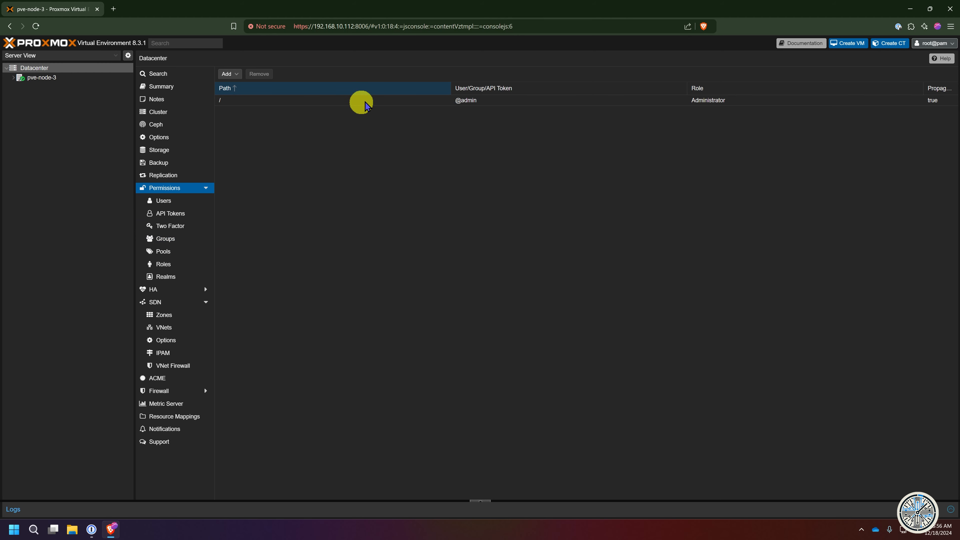
{"action": "left_click", "coordinate": [493, 101]}
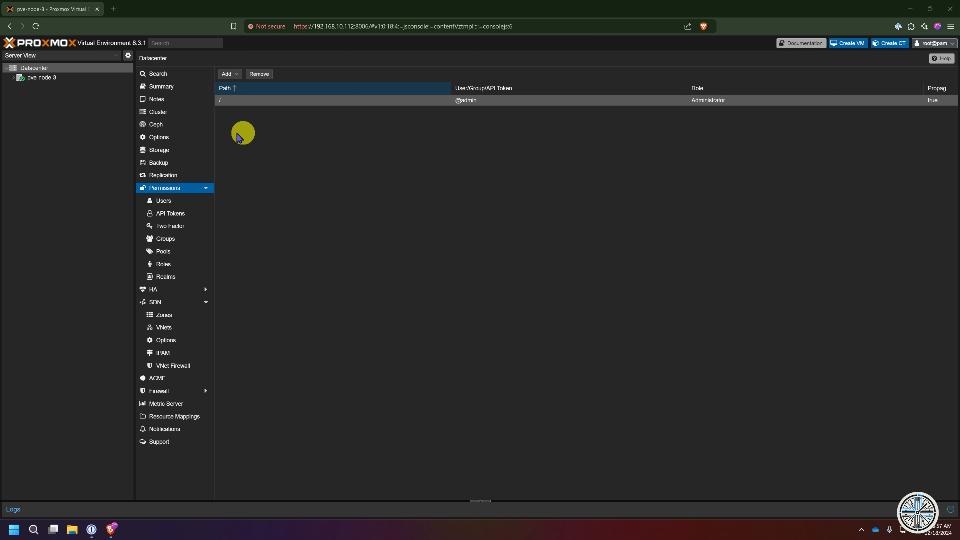
- Edit the pve-realm user and set its group to admin
{"action": "left_click", "coordinate": [174, 202]}
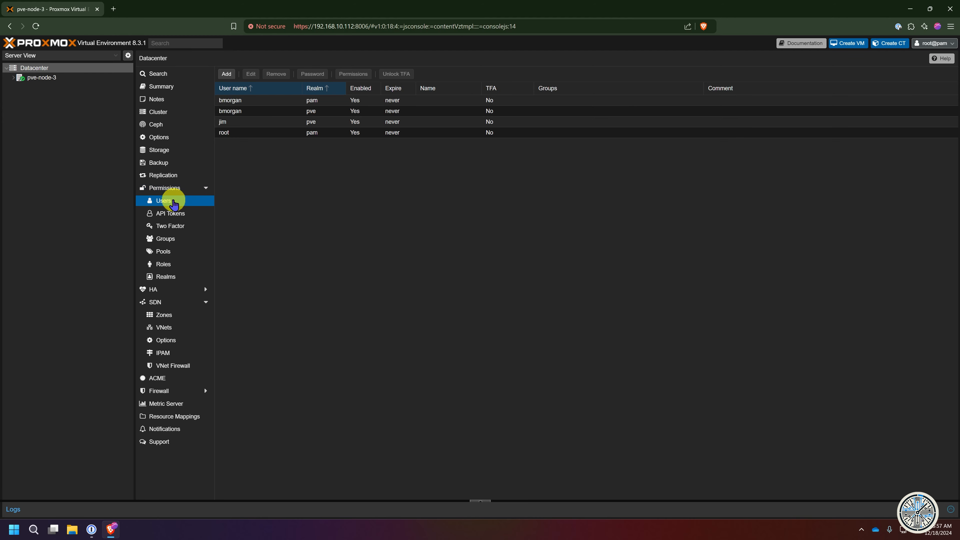
{"action": "left_click", "coordinate": [229, 112]}
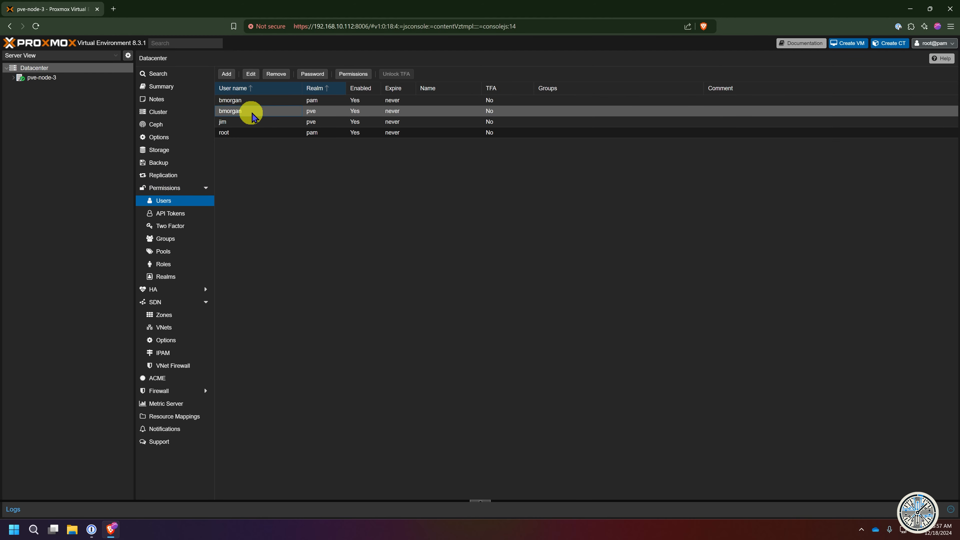
{"action": "left_click", "coordinate": [251, 74]}
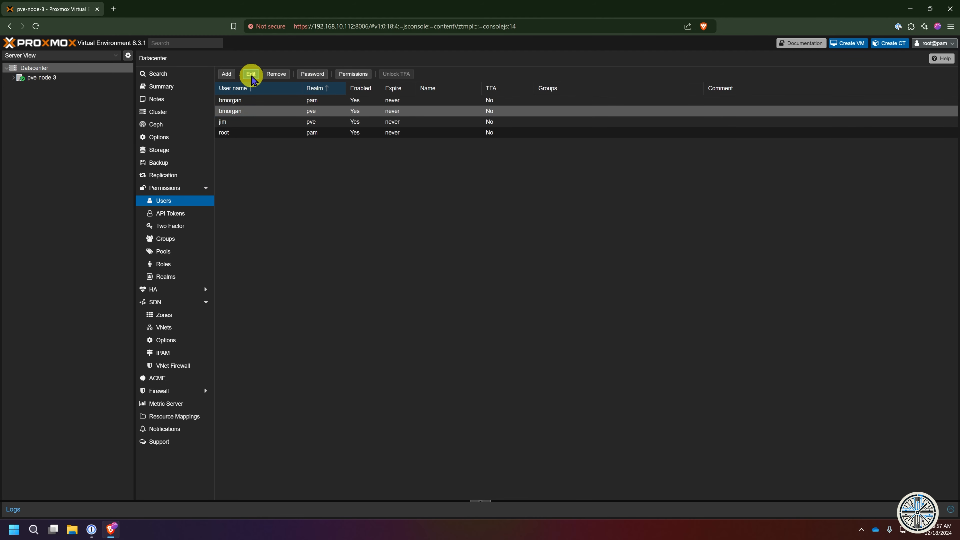
{"action": "left_click", "coordinate": [408, 253]}
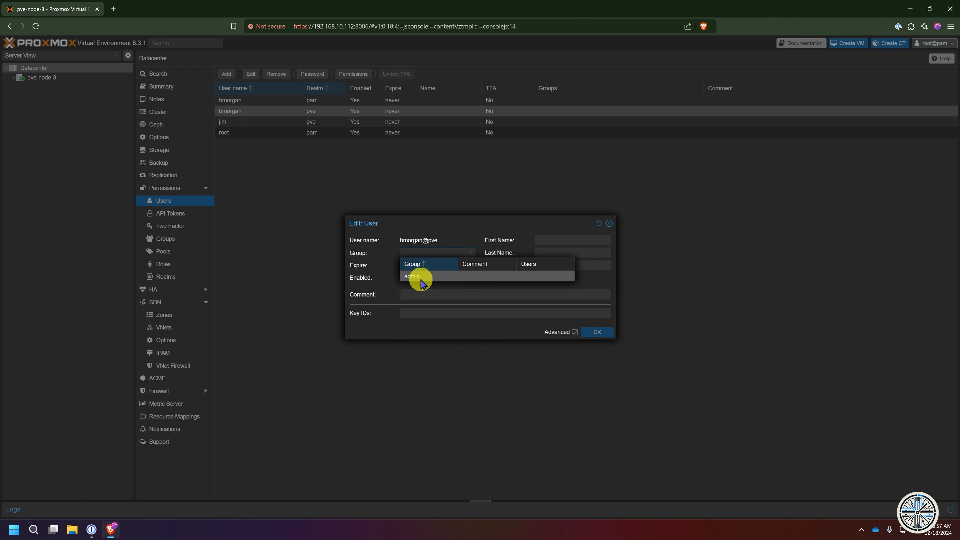
{"action": "left_click", "coordinate": [454, 276]}
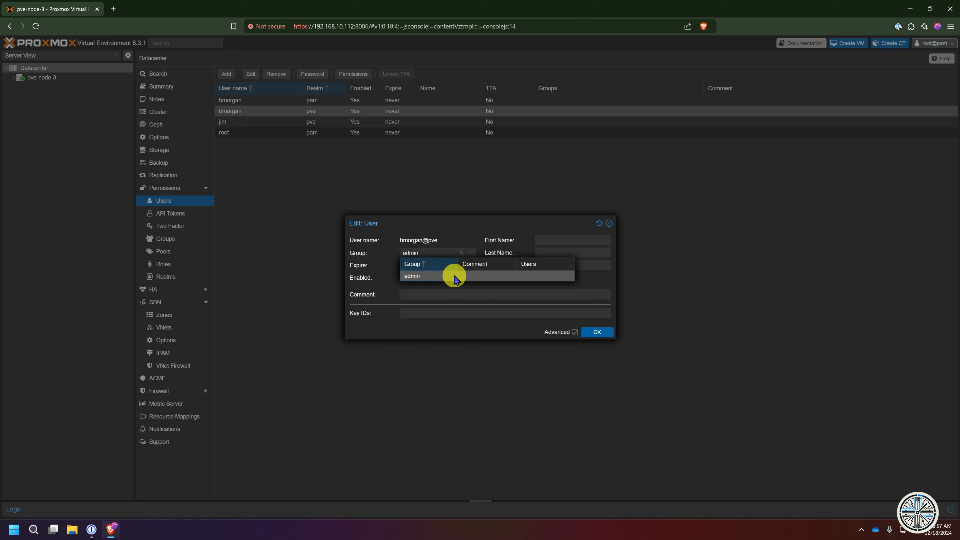
{"action": "left_click", "coordinate": [597, 332]}
{"action": "left_click", "coordinate": [947, 48]}
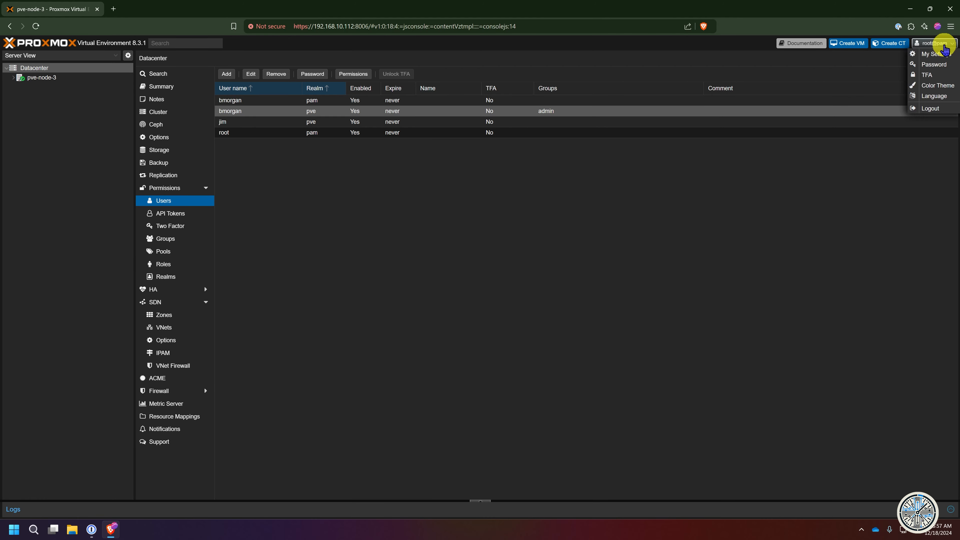
{"action": "left_click", "coordinate": [939, 107]}
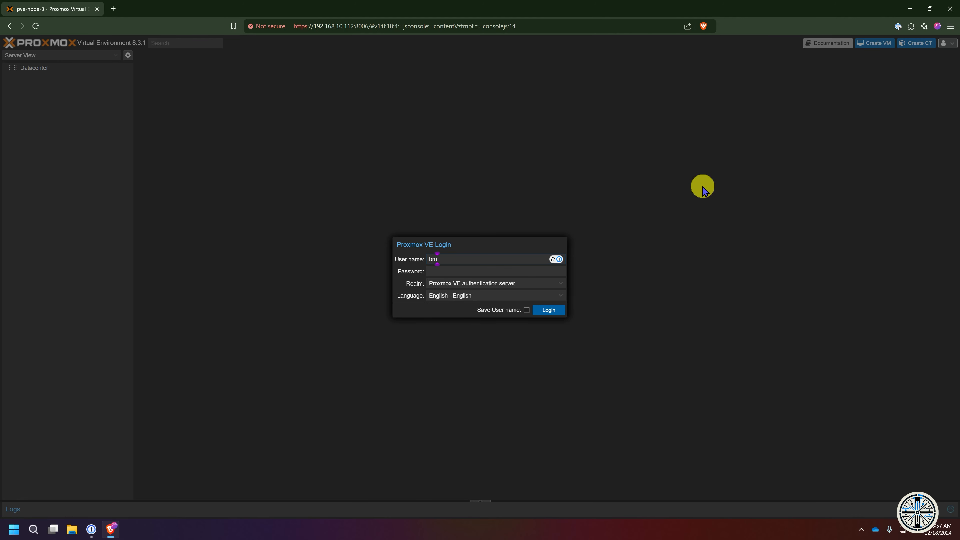
{"action": "left_click", "coordinate": [492, 270]}
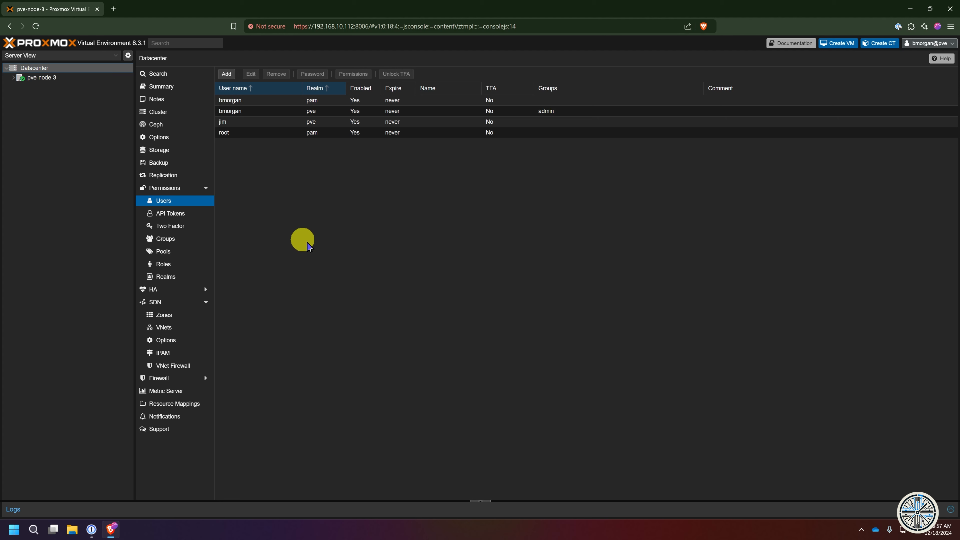
{"action": "left_click", "coordinate": [14, 77]}
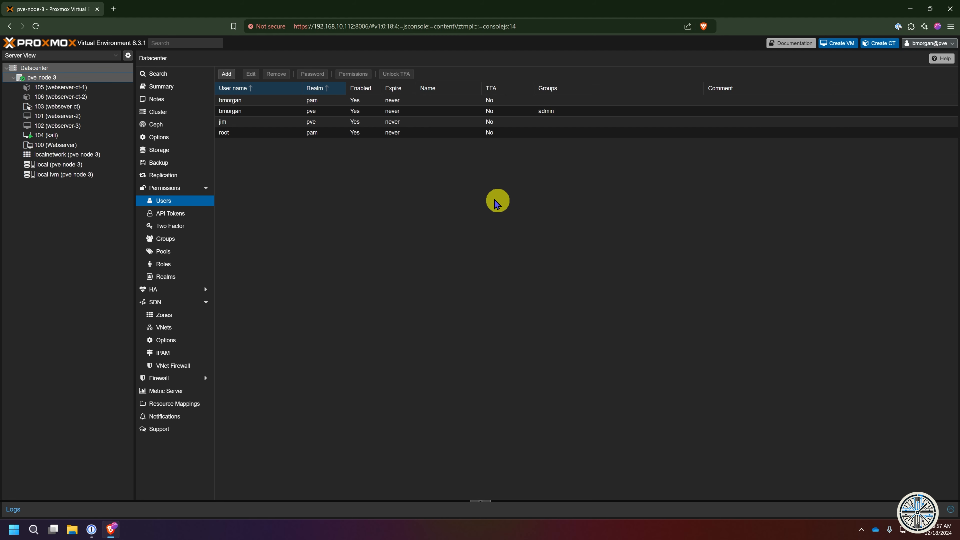
{"action": "left_click", "coordinate": [944, 50]}
{"action": "left_click", "coordinate": [928, 113]}
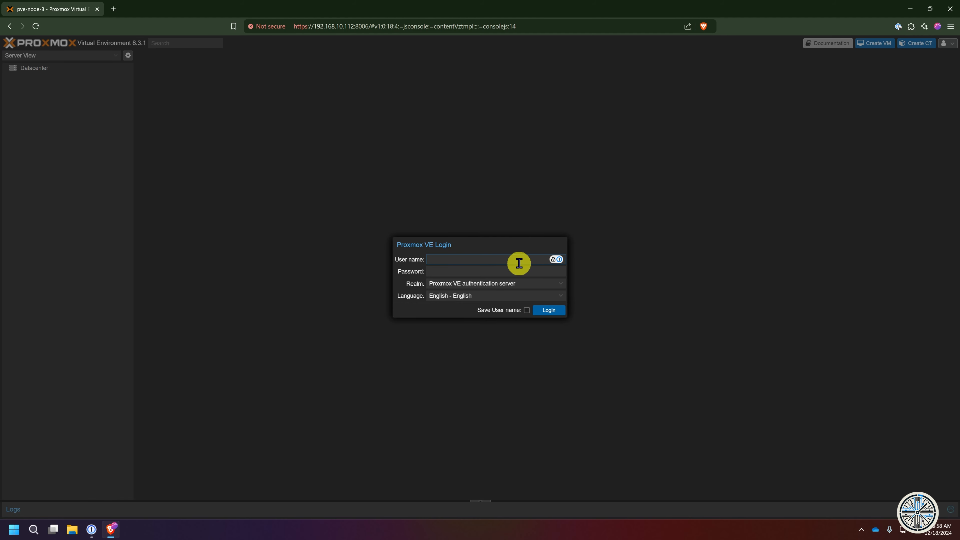
{"action": "type", "text": "root"}
{"action": "key", "text": "Tab"}
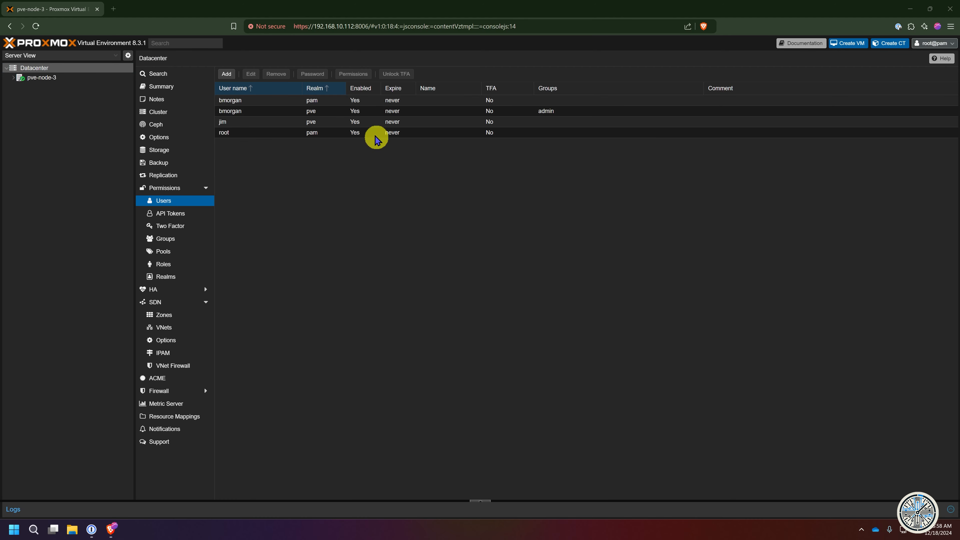
- Delete the duplicate pve-realm user from the Users list
{"action": "left_click", "coordinate": [321, 99]}
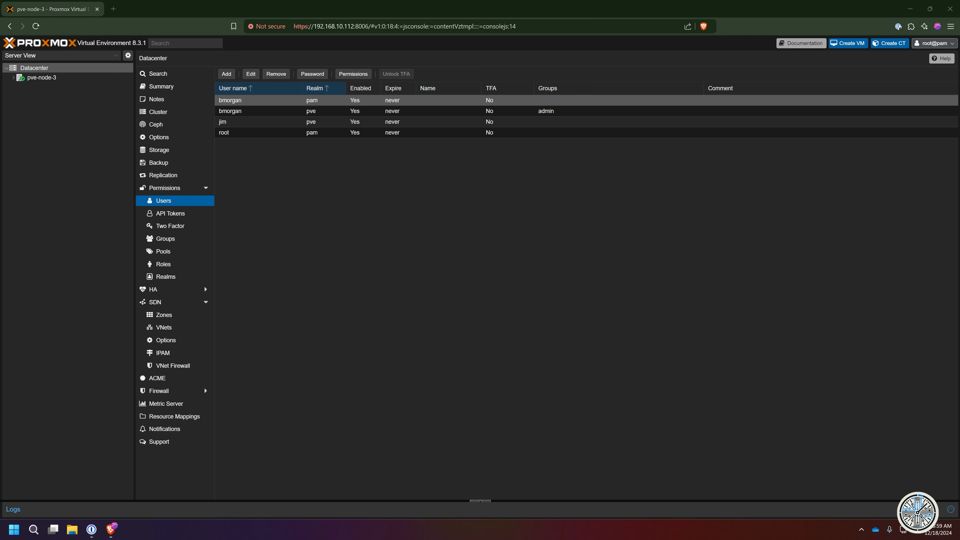
{"action": "key", "text": "Down"}
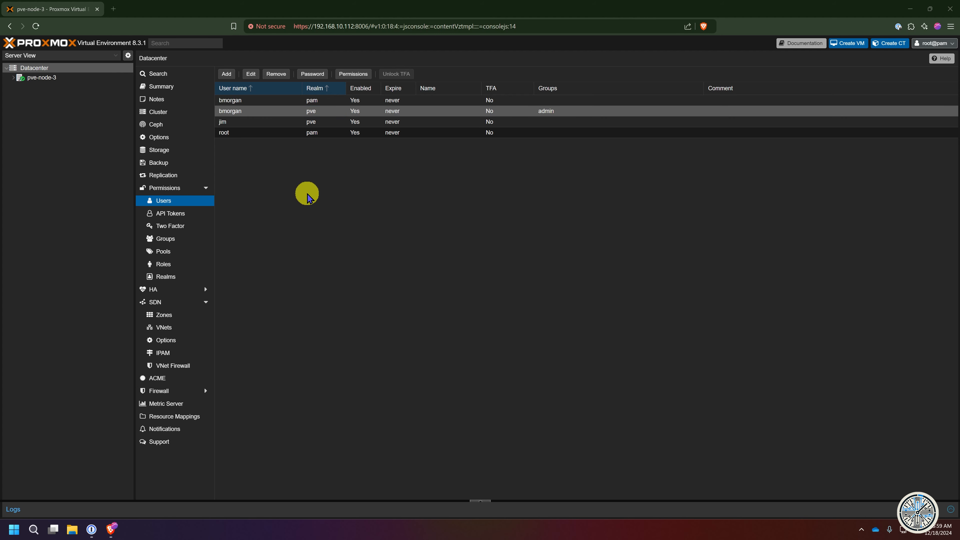
{"action": "left_click", "coordinate": [285, 100]}
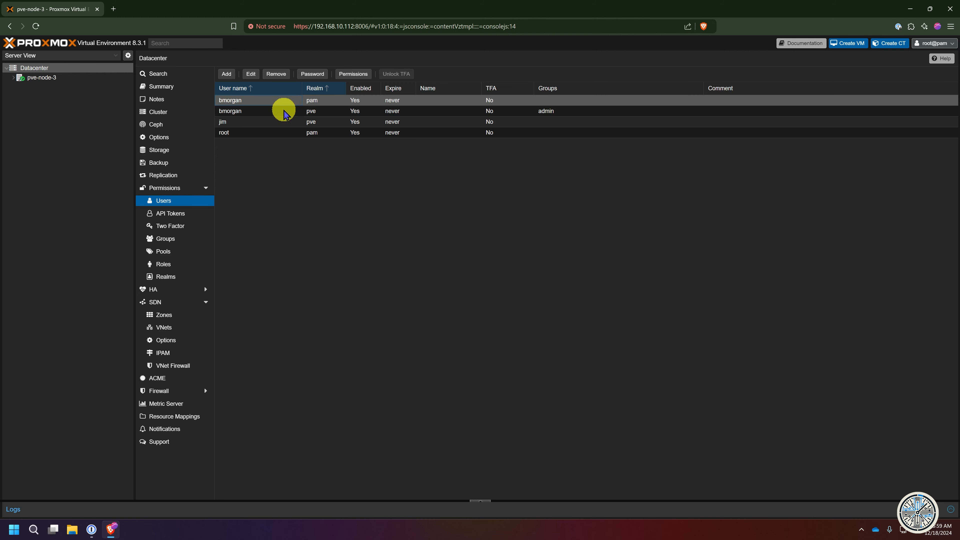
{"action": "left_click", "coordinate": [283, 114]}
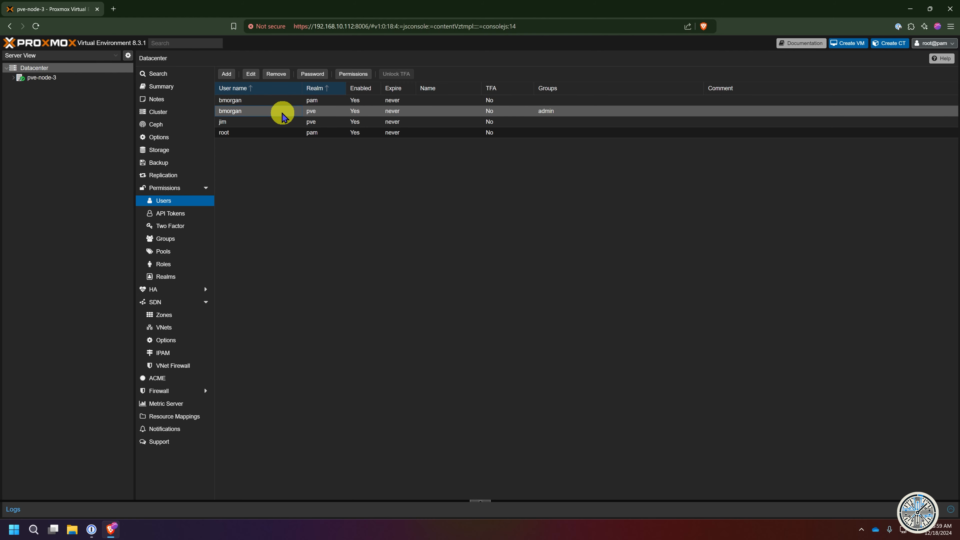
{"action": "left_click", "coordinate": [270, 74]}
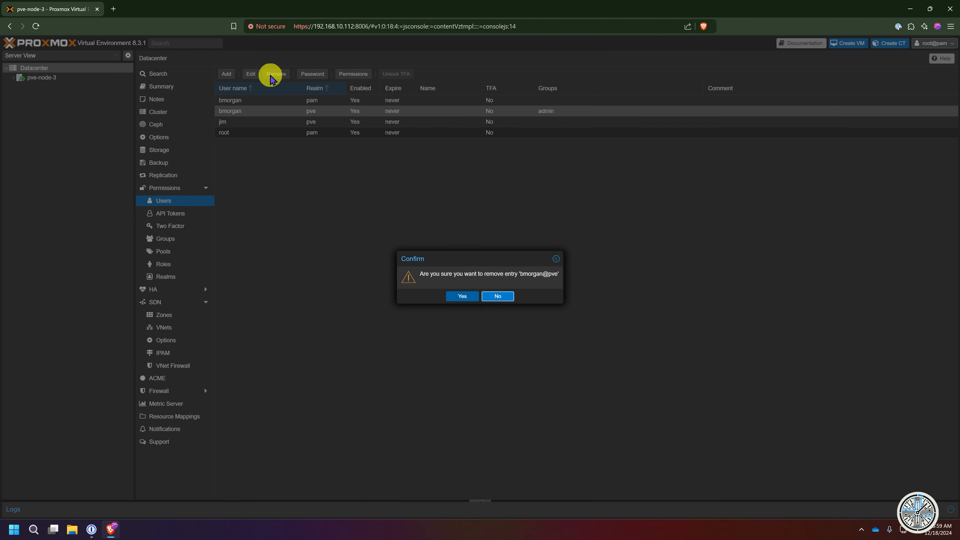
{"action": "left_click", "coordinate": [462, 296]}
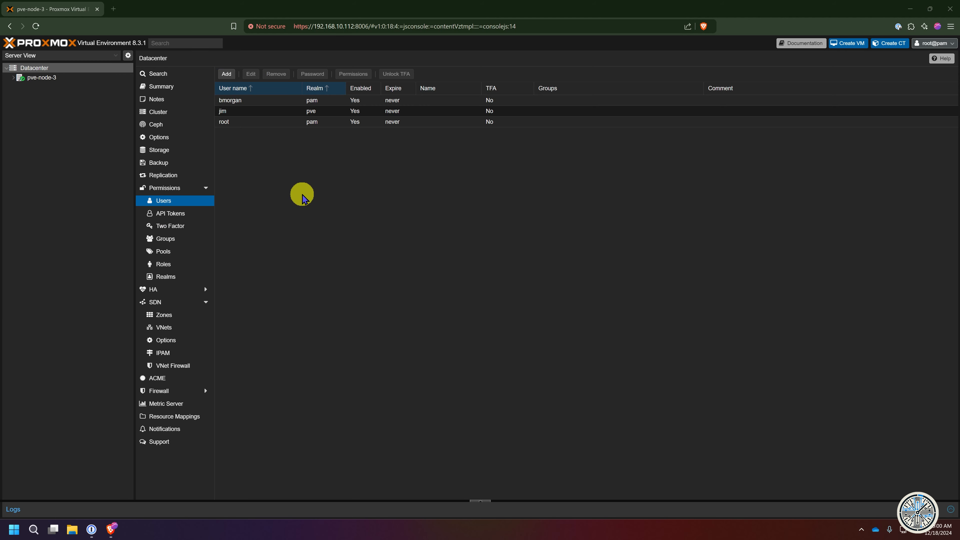
- Edit the pam-realm user and choose admin as its group
{"action": "left_click", "coordinate": [266, 99]}
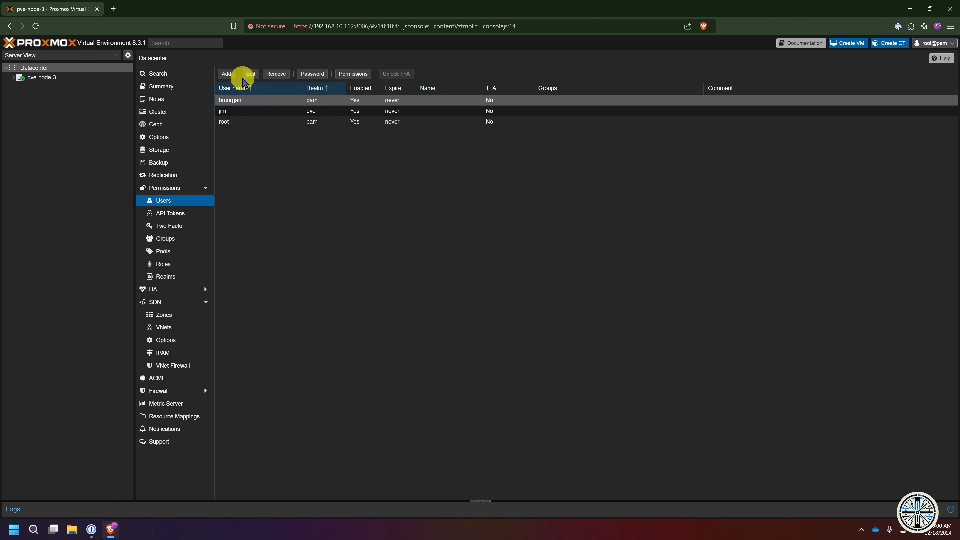
{"action": "left_click", "coordinate": [250, 75]}
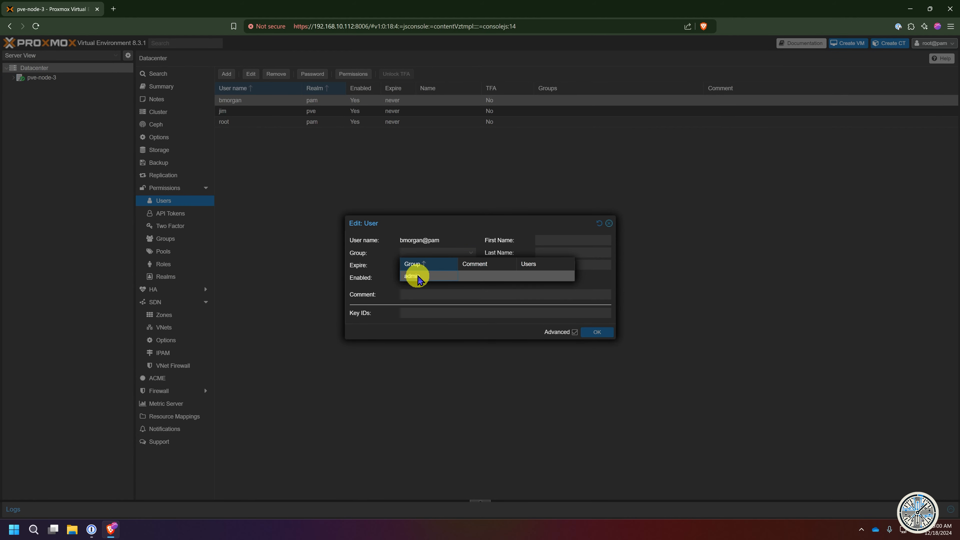
{"action": "left_click", "coordinate": [416, 277]}
- Save the pam user's admin group membership and log out of the root session
{"action": "left_click", "coordinate": [606, 332]}
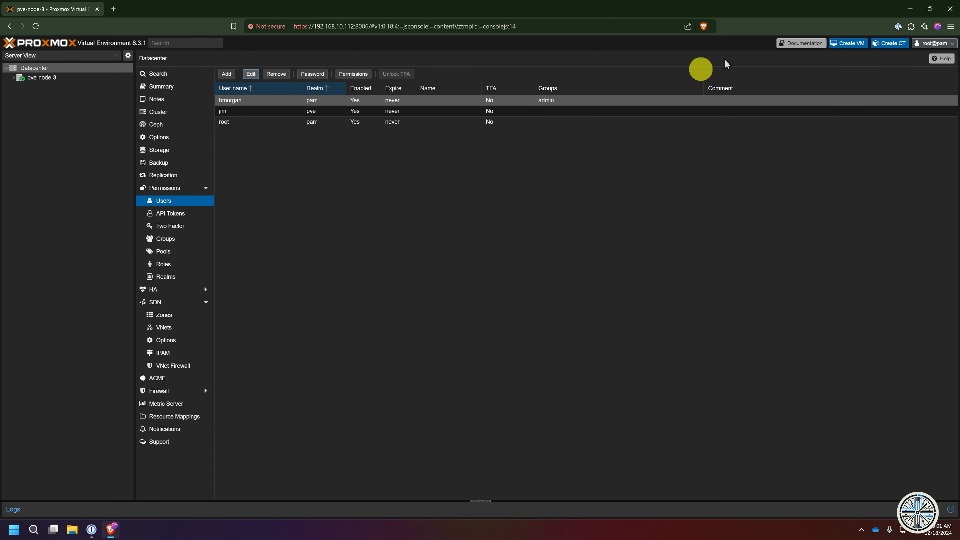
{"action": "left_click", "coordinate": [941, 42]}
{"action": "left_click", "coordinate": [930, 108]}
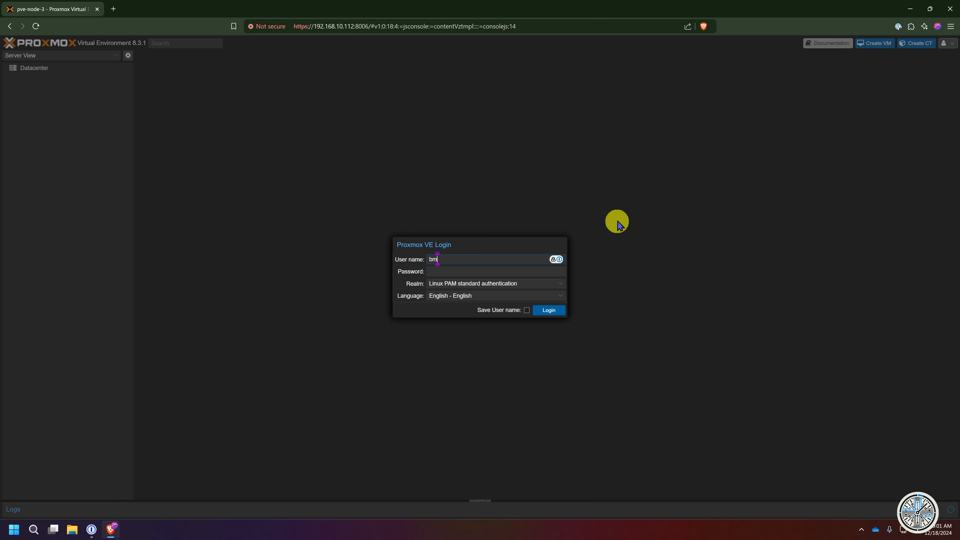
- Log in as the pam user with the Linux PAM realm and dismiss the subscription notice
{"action": "key", "text": "Tab"}
{"action": "type", "text": "•••••••••••"}
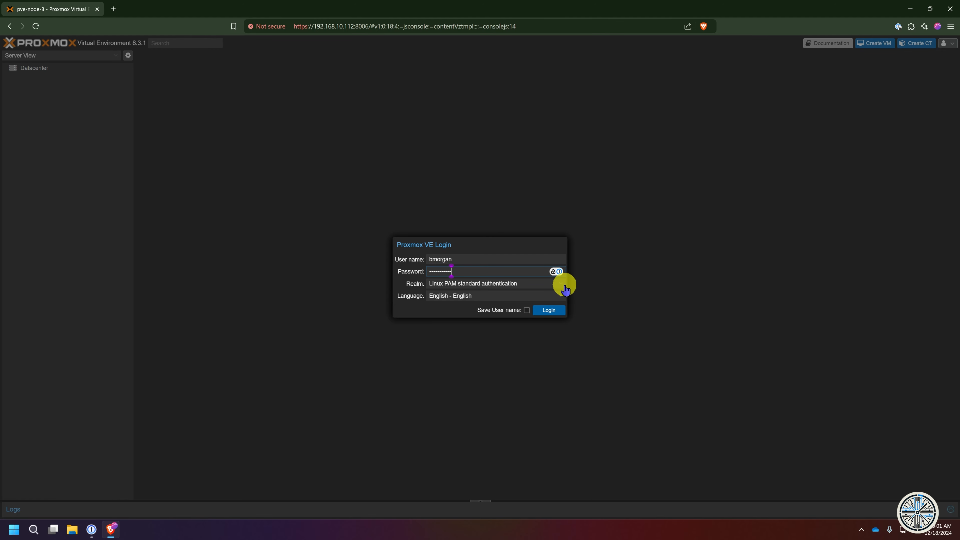
{"action": "left_click", "coordinate": [562, 284]}
{"action": "left_click", "coordinate": [493, 293]}
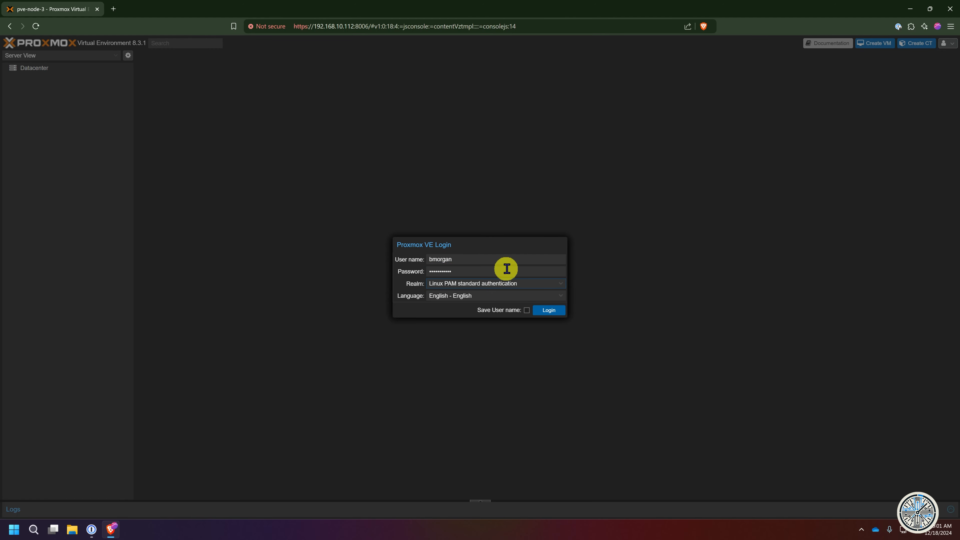
{"action": "key", "text": "Return"}
{"action": "left_click", "coordinate": [490, 295]}
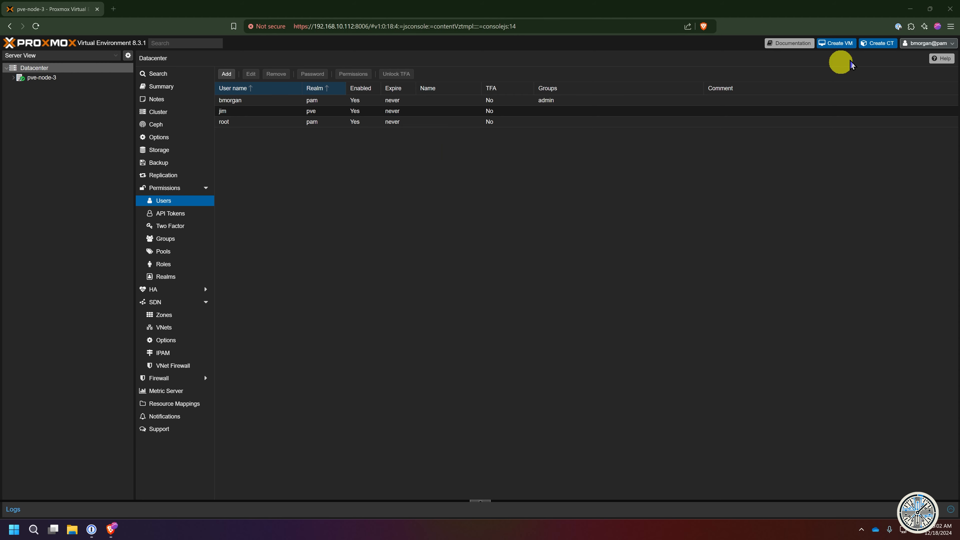
- Log out of the test user and, back as root@pam, select the pam-realm admin user in the Users list
{"action": "left_click", "coordinate": [941, 42]}
{"action": "left_click", "coordinate": [929, 108]}
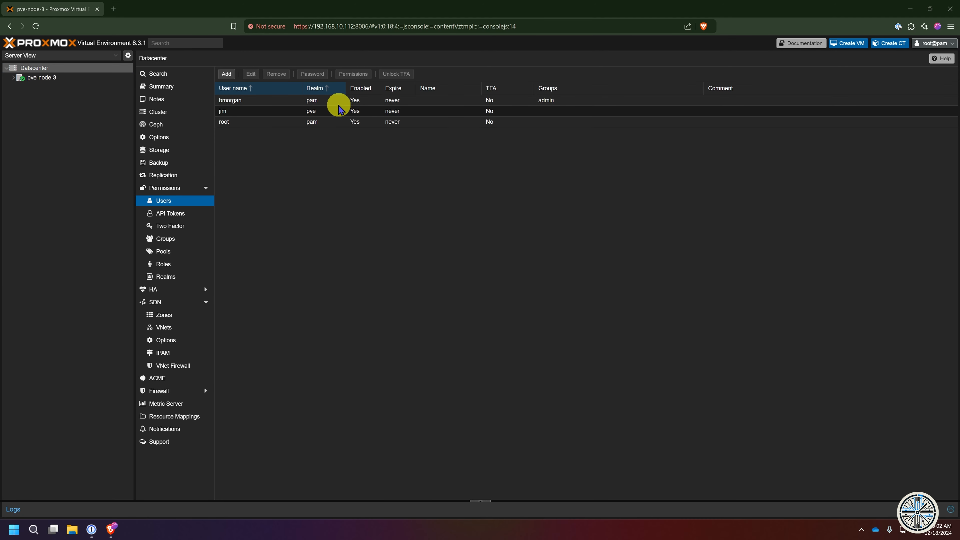
{"action": "left_click", "coordinate": [318, 101]}
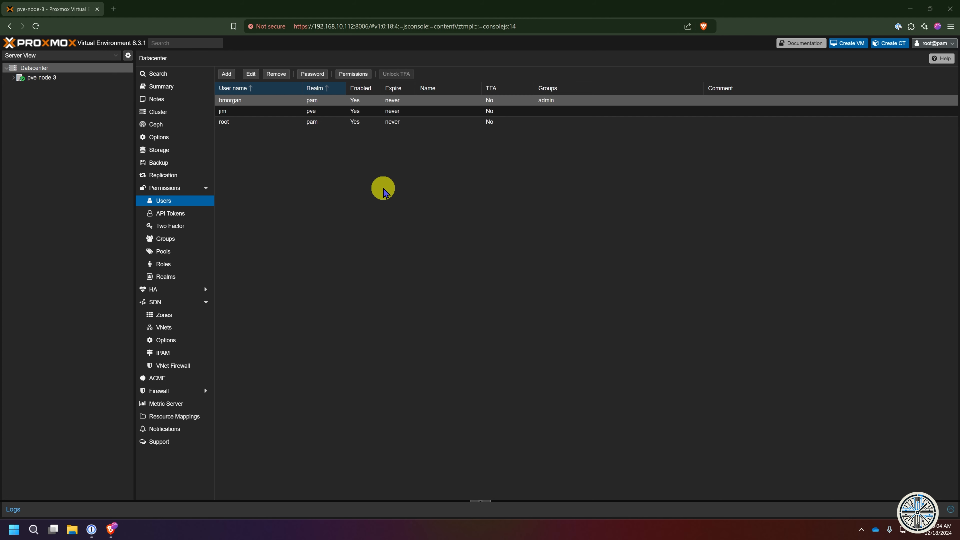
{"action": "key", "text": "Down"}
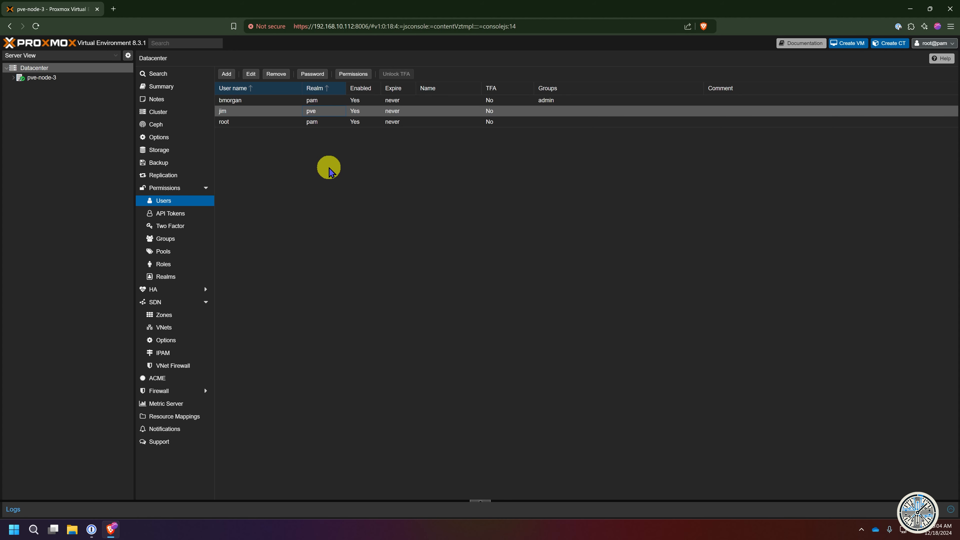
{"action": "left_click", "coordinate": [313, 104]}
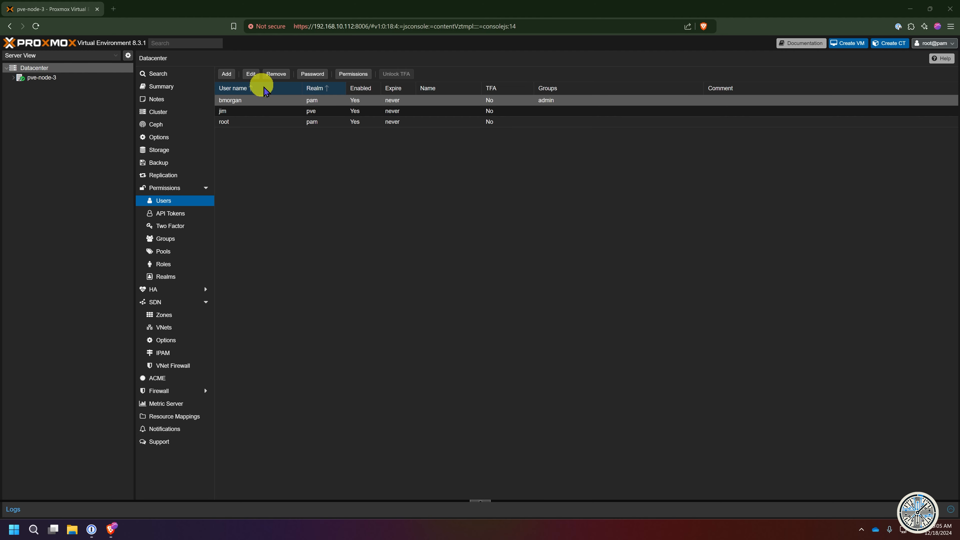
- Add the root user to the admin group
{"action": "left_click", "coordinate": [314, 122]}
{"action": "left_click", "coordinate": [251, 73]}
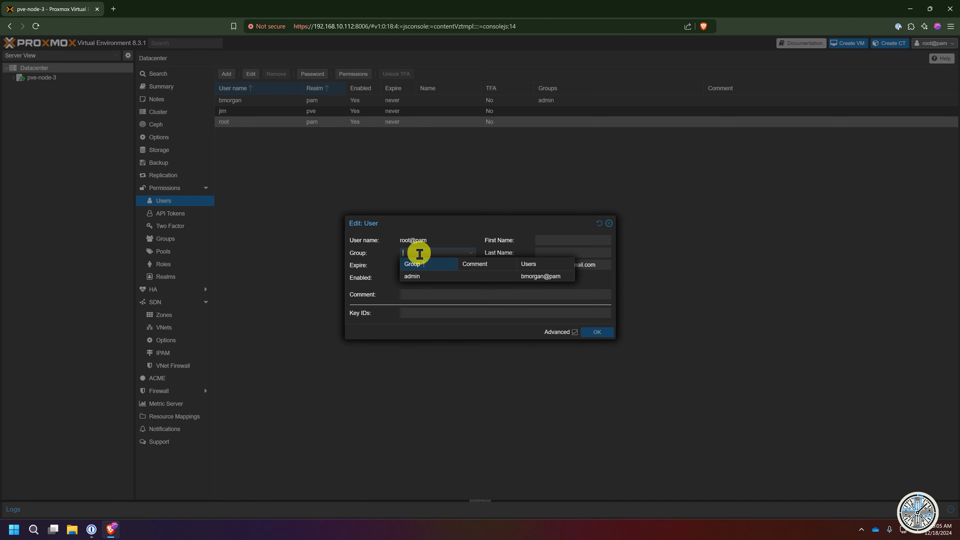
{"action": "left_click", "coordinate": [413, 276]}
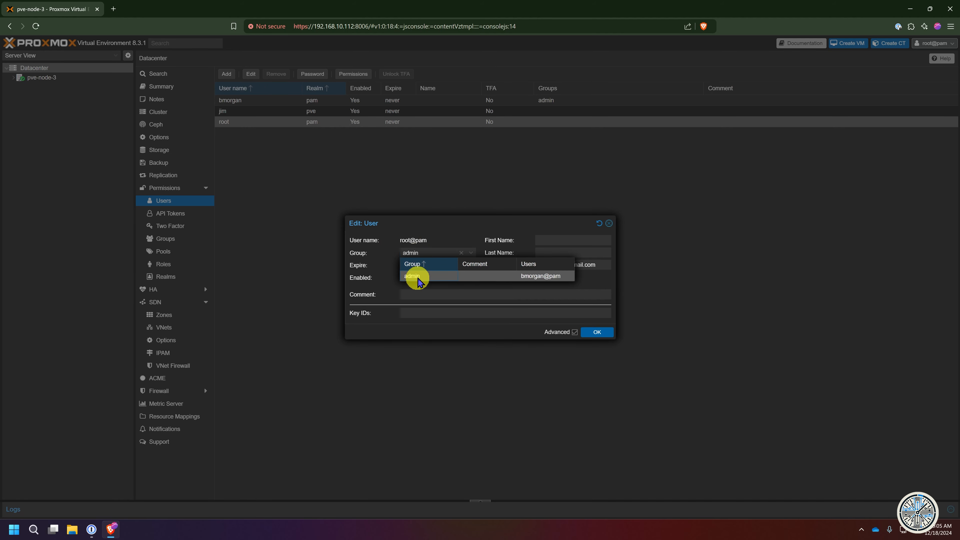
{"action": "key", "text": "Return"}
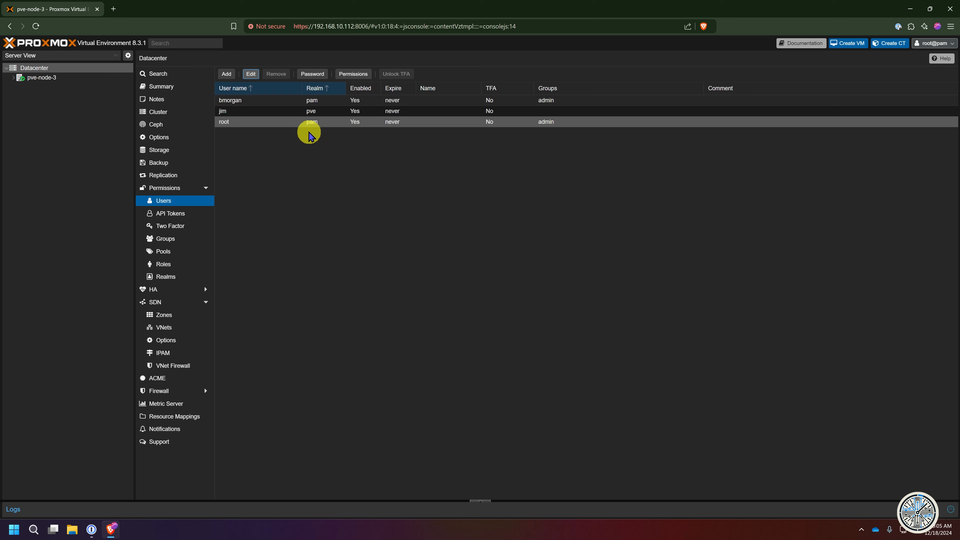
- Add the pve-realm user to the admin group
{"action": "left_click", "coordinate": [311, 112]}
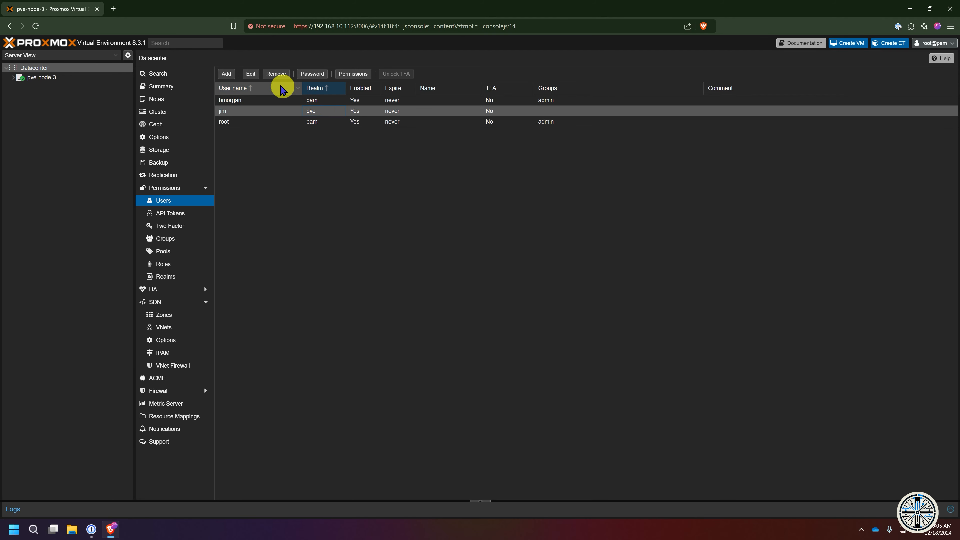
{"action": "left_click", "coordinate": [251, 74]}
{"action": "left_click", "coordinate": [431, 253]}
{"action": "left_click", "coordinate": [413, 276]}
{"action": "left_click", "coordinate": [597, 333]}
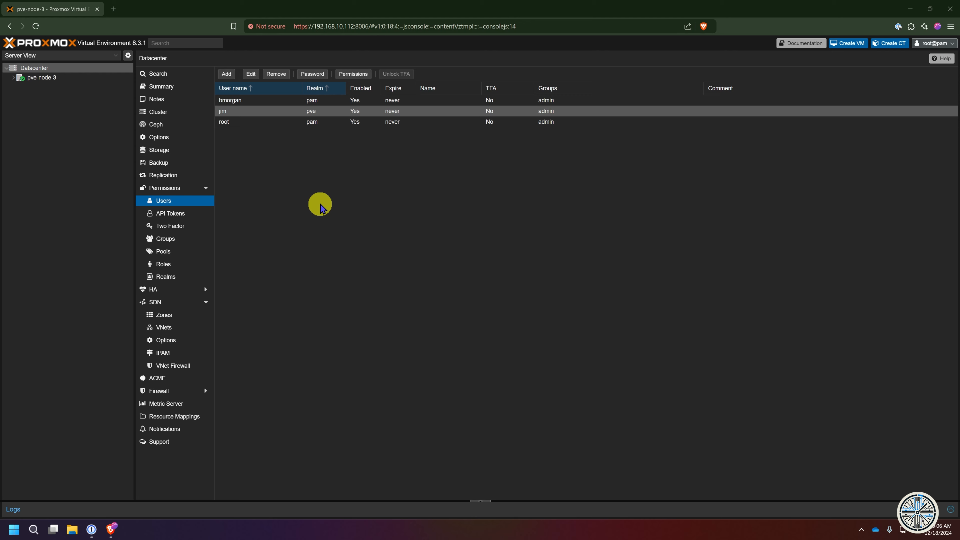
- Open the admin group's settings and close them without changes
{"action": "left_click", "coordinate": [166, 239]}
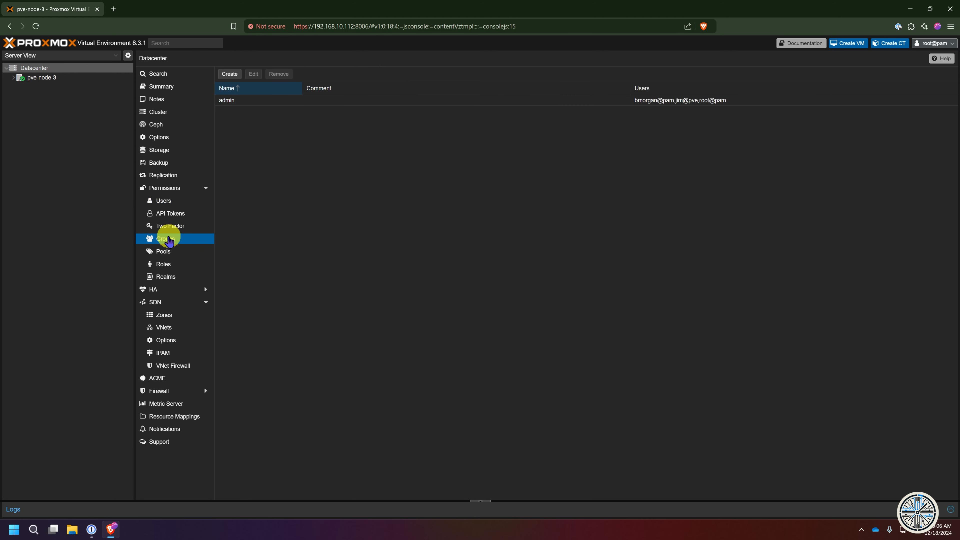
{"action": "left_click", "coordinate": [229, 100]}
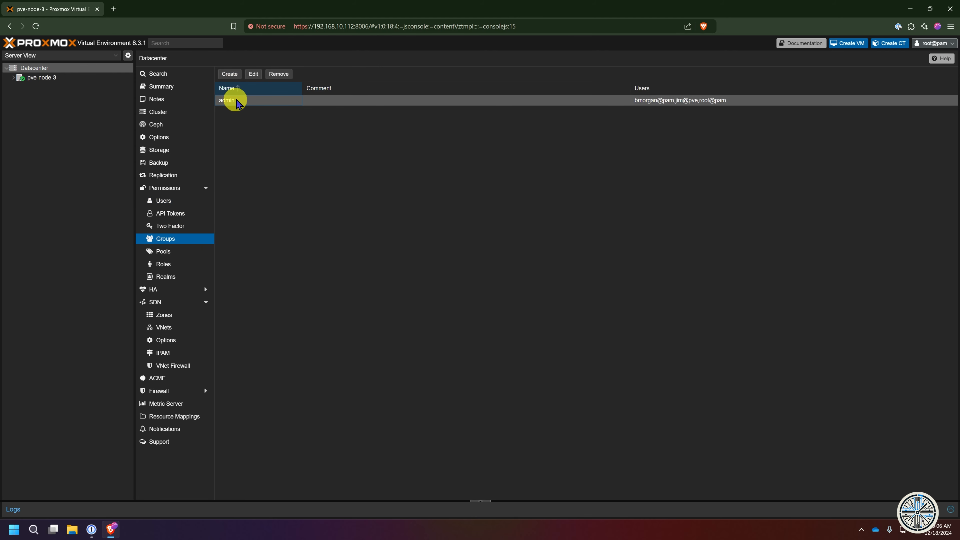
{"action": "left_click", "coordinate": [253, 75]}
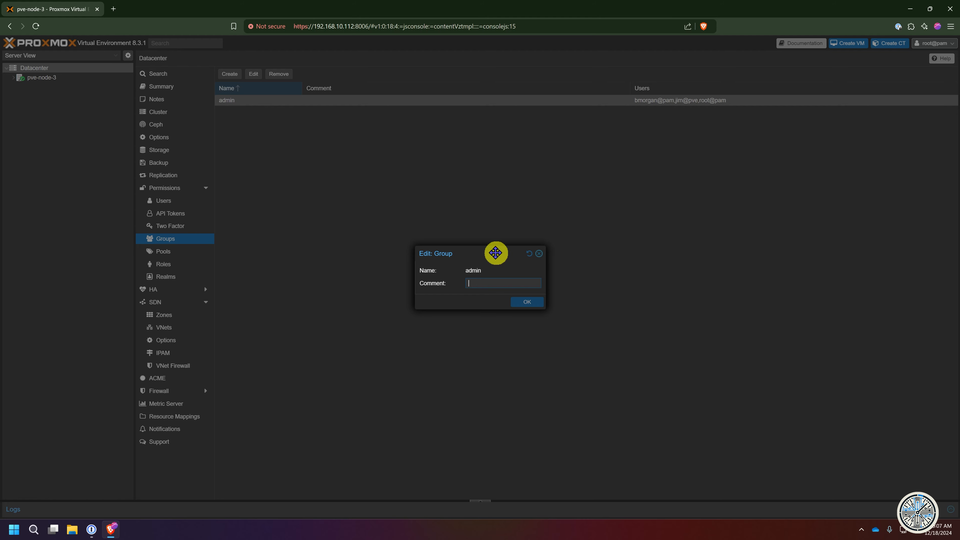
{"action": "left_click", "coordinate": [536, 302]}
{"action": "left_click", "coordinate": [539, 253]}
- Start a group permission on /access for the admin group, then cancel it
{"action": "left_click", "coordinate": [163, 188]}
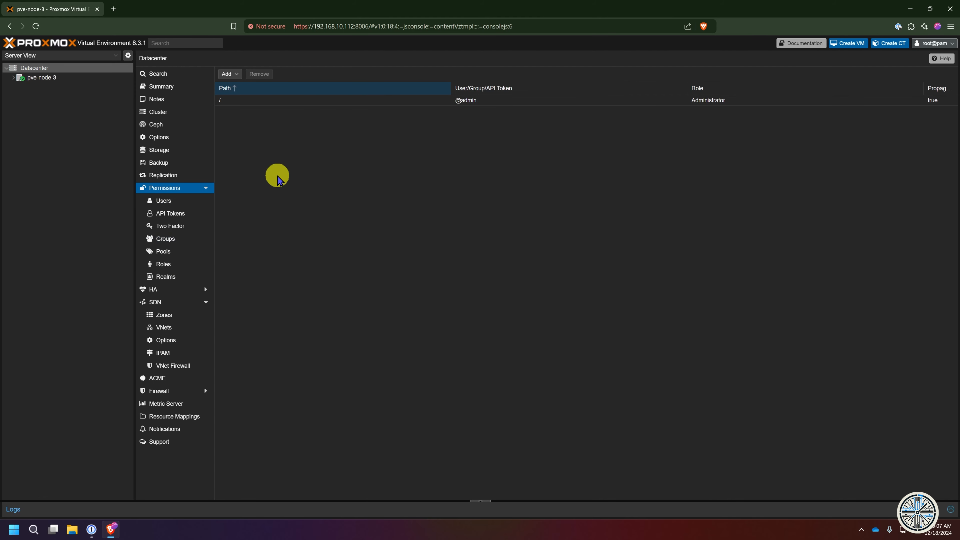
{"action": "left_click", "coordinate": [245, 101]}
{"action": "left_click", "coordinate": [226, 75]}
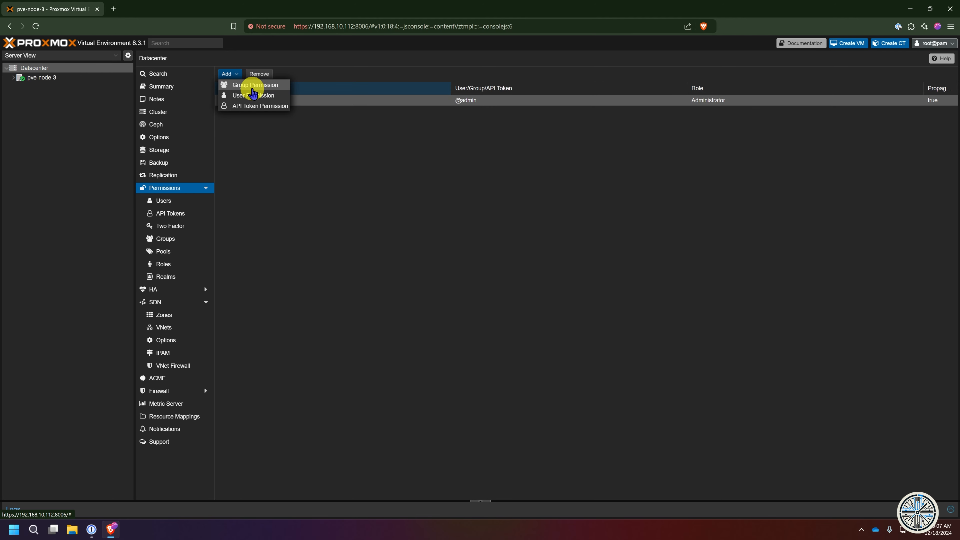
{"action": "left_click", "coordinate": [249, 86]}
{"action": "left_click", "coordinate": [499, 258]}
{"action": "scroll", "coordinate": [488, 332], "scroll_direction": "down", "scroll_amount": 3}
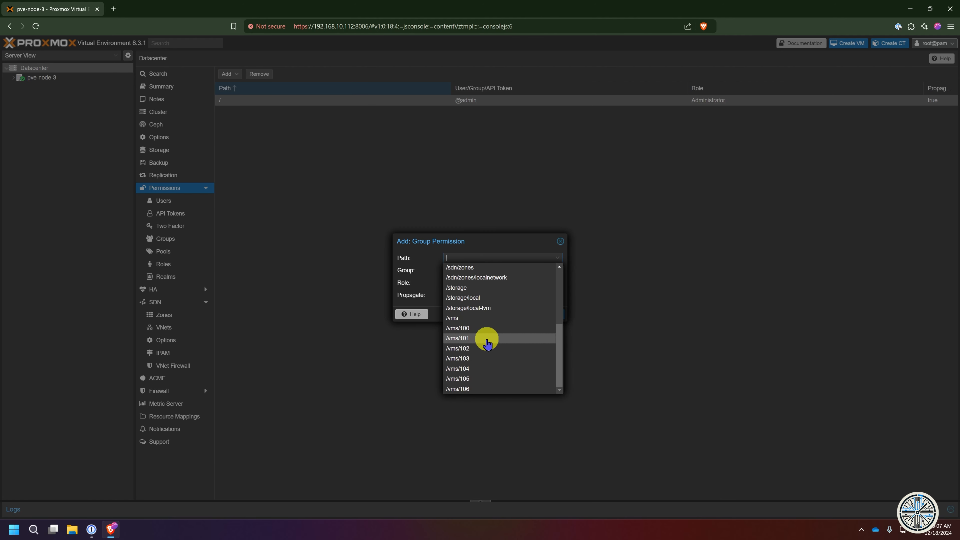
{"action": "scroll", "coordinate": [487, 350], "scroll_direction": "up", "scroll_amount": 5}
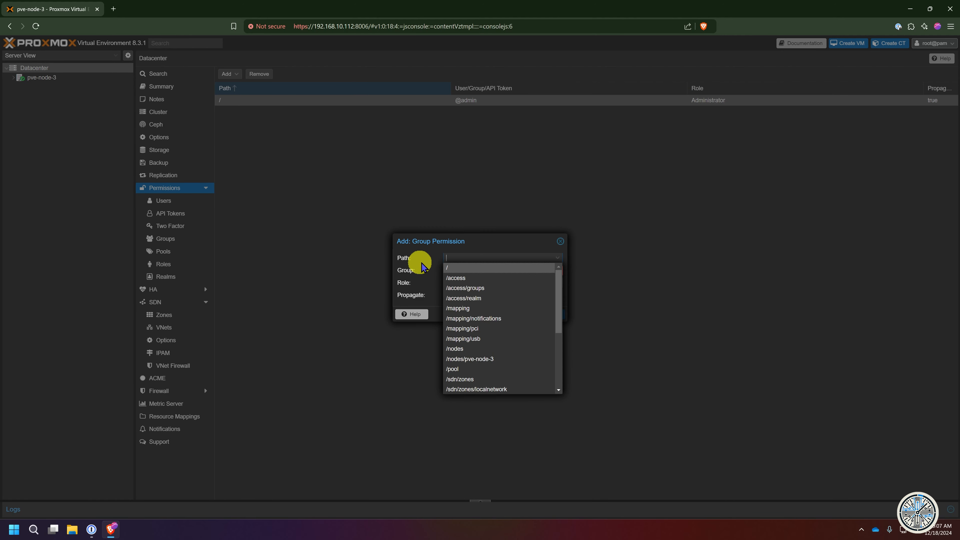
{"action": "left_click", "coordinate": [460, 267]}
{"action": "left_click", "coordinate": [459, 272]}
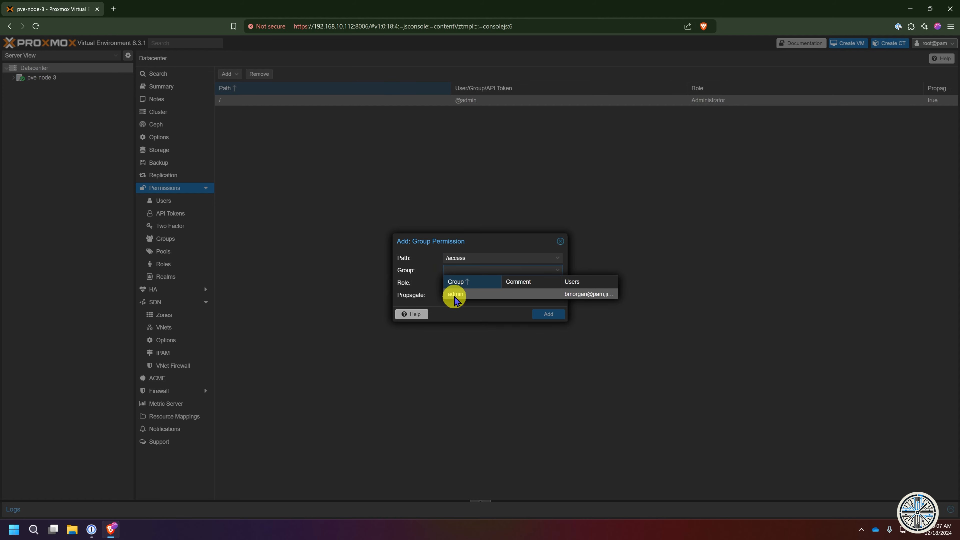
{"action": "left_click", "coordinate": [416, 294]}
{"action": "left_click", "coordinate": [487, 283]}
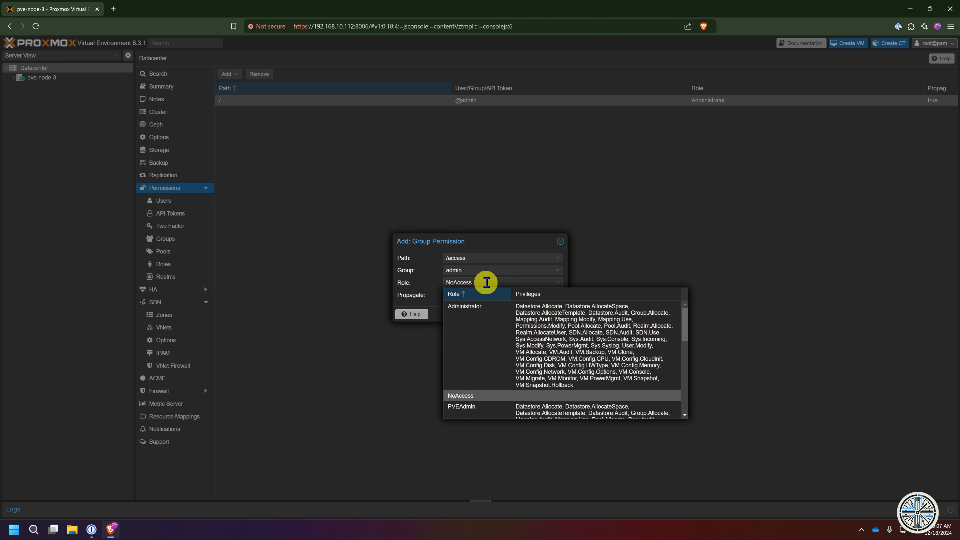
{"action": "left_click", "coordinate": [229, 74]}
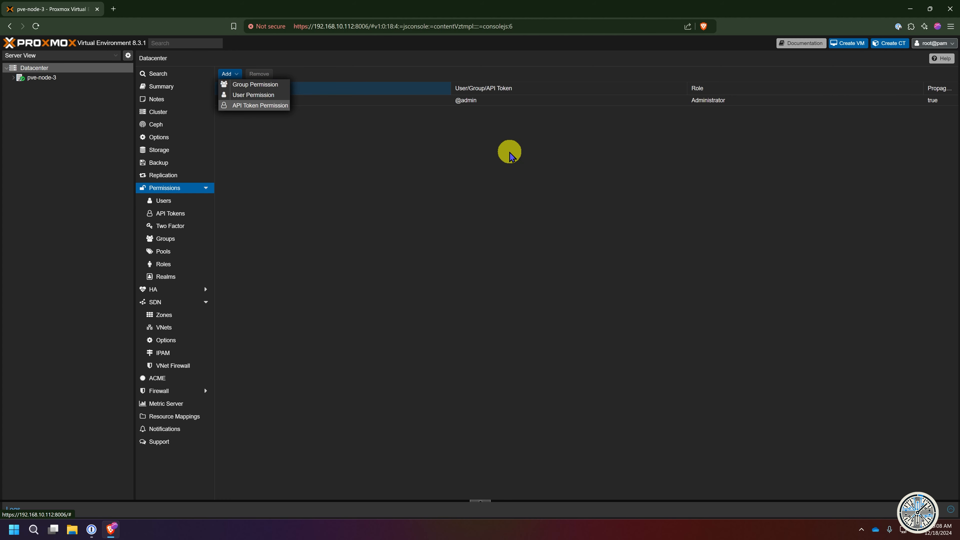
- Select admin's Administrator permission on / and return to the Groups list
{"action": "left_click", "coordinate": [740, 109]}
{"action": "left_click", "coordinate": [736, 104]}
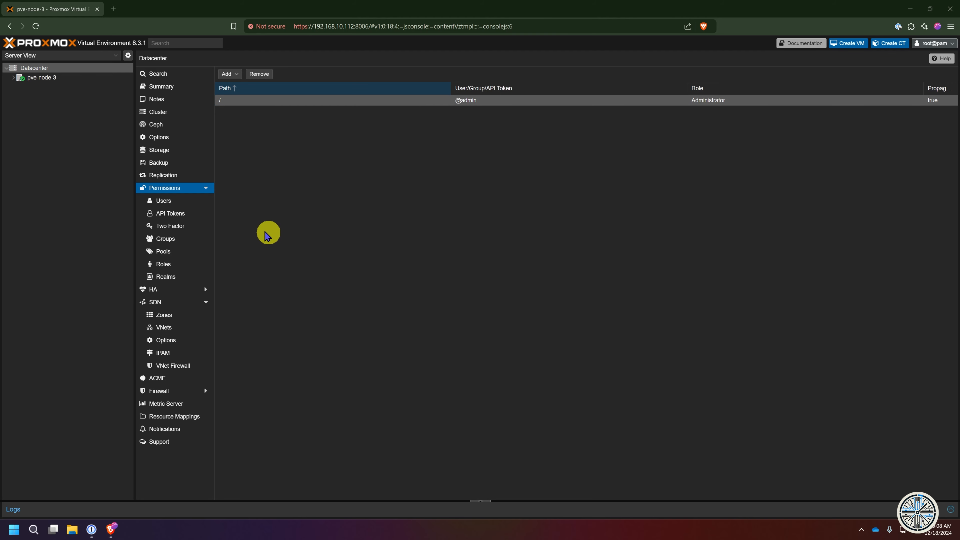
{"action": "left_click", "coordinate": [164, 240]}
- Create the 'user-admin' group
{"action": "left_click", "coordinate": [227, 74]}
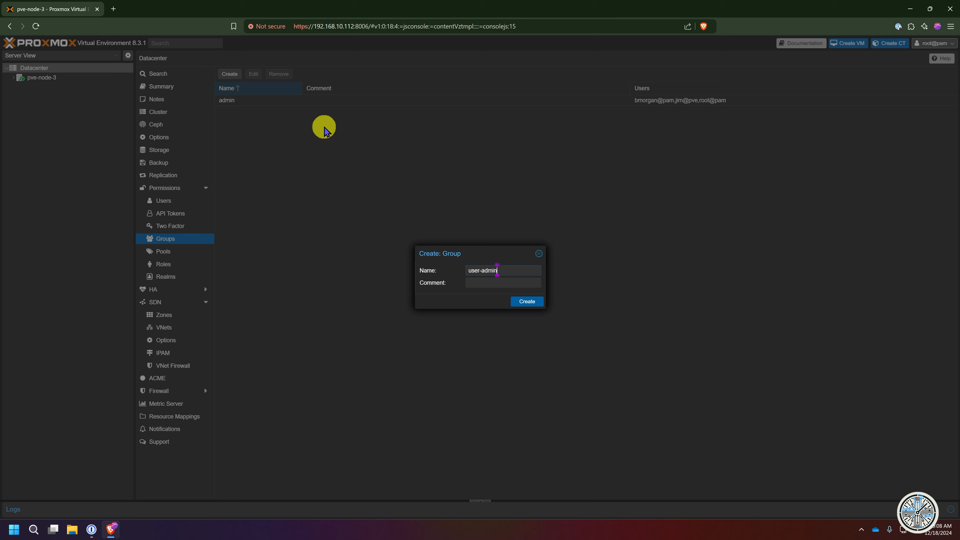
{"action": "left_click", "coordinate": [533, 301]}
{"action": "left_click", "coordinate": [260, 113]}
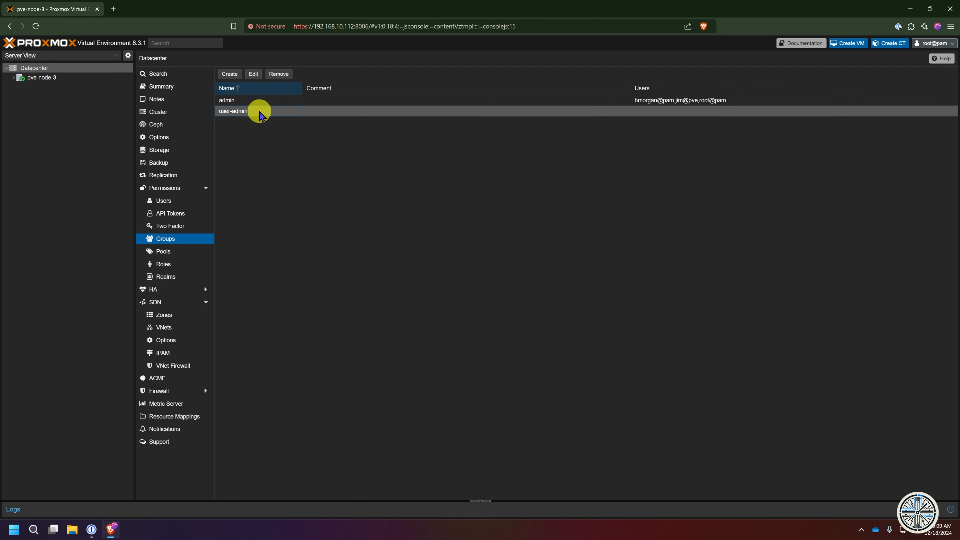
- Grant user-admin the PVEUserAdmin role on path / as a group permission
{"action": "left_click", "coordinate": [169, 188]}
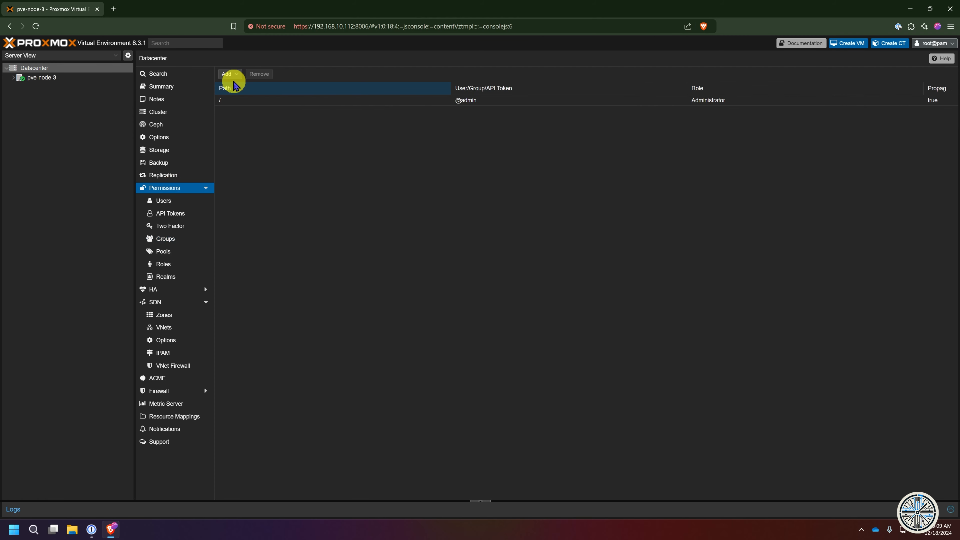
{"action": "left_click", "coordinate": [226, 74]}
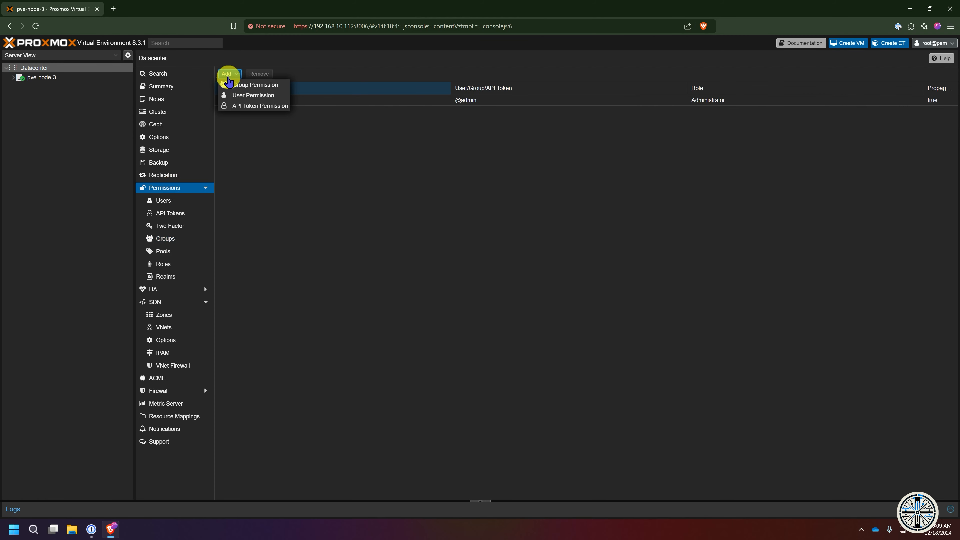
{"action": "left_click", "coordinate": [279, 91]}
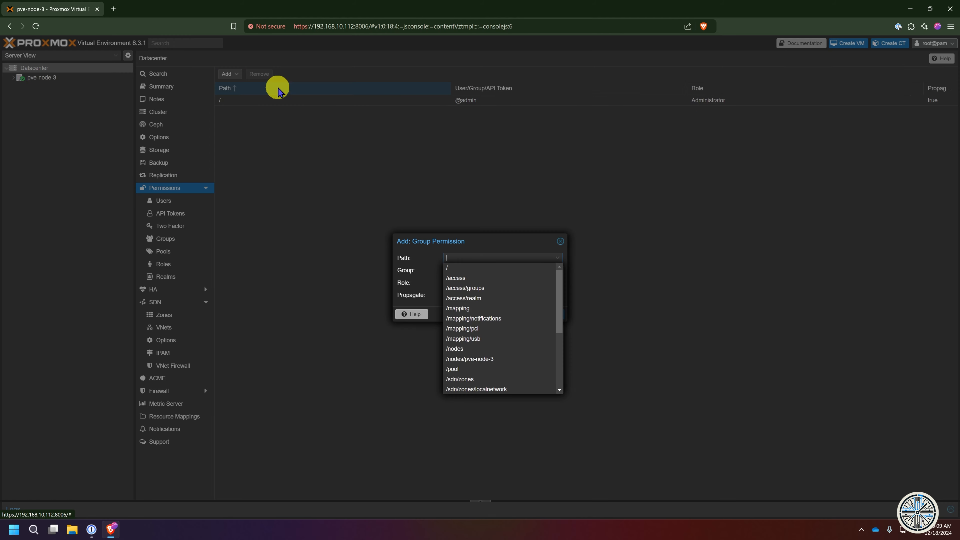
{"action": "left_click", "coordinate": [458, 270]}
{"action": "left_click", "coordinate": [490, 270]}
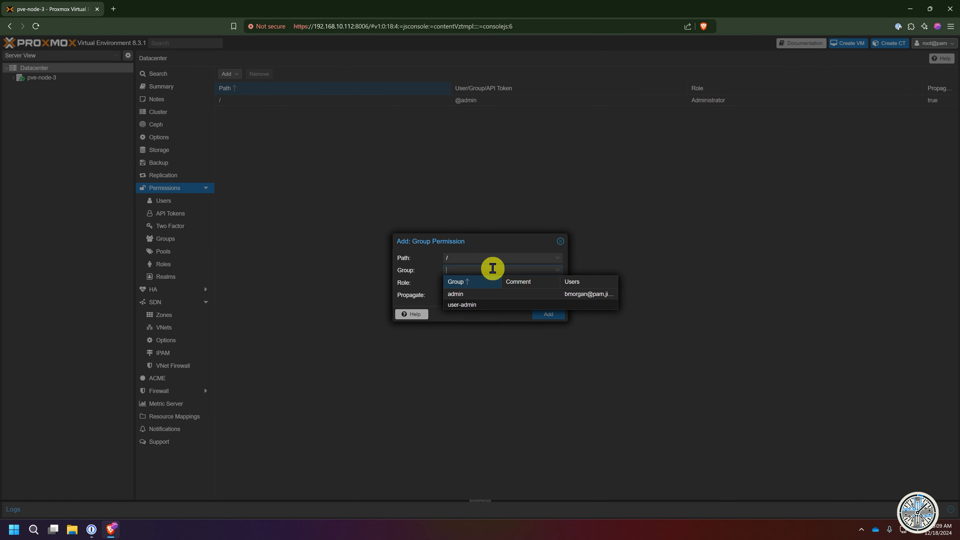
{"action": "left_click", "coordinate": [475, 306]}
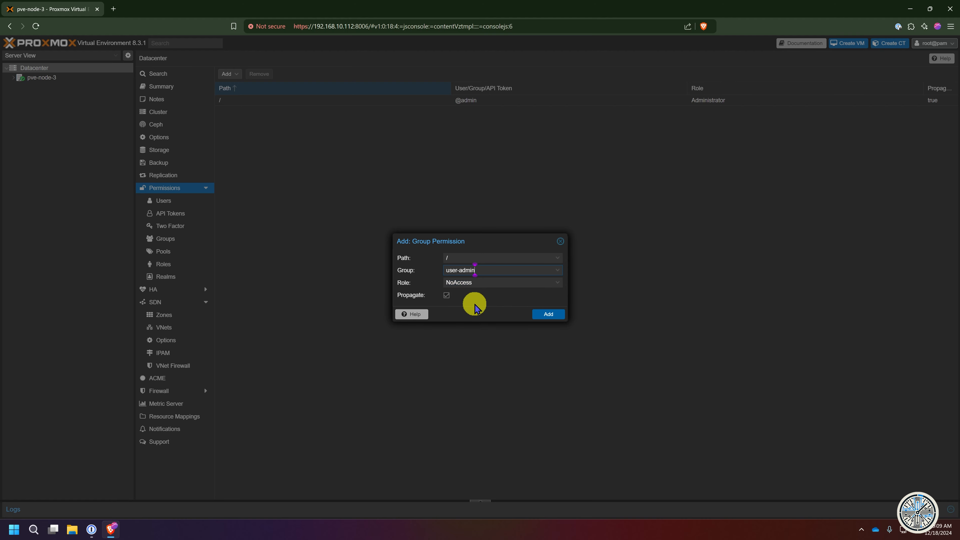
{"action": "left_click", "coordinate": [468, 256]}
{"action": "left_click", "coordinate": [440, 270]}
{"action": "left_click", "coordinate": [473, 282]}
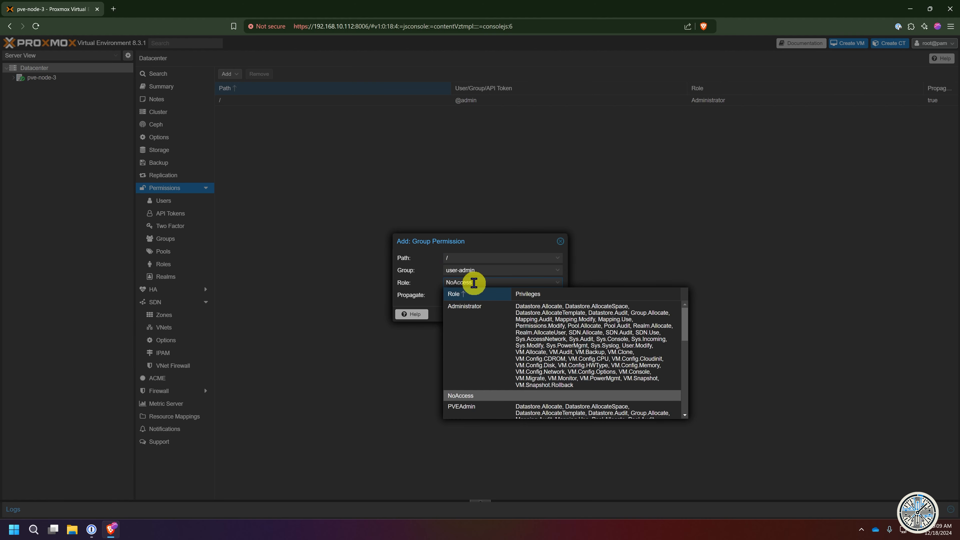
{"action": "scroll", "coordinate": [508, 345], "scroll_direction": "down", "scroll_amount": 3}
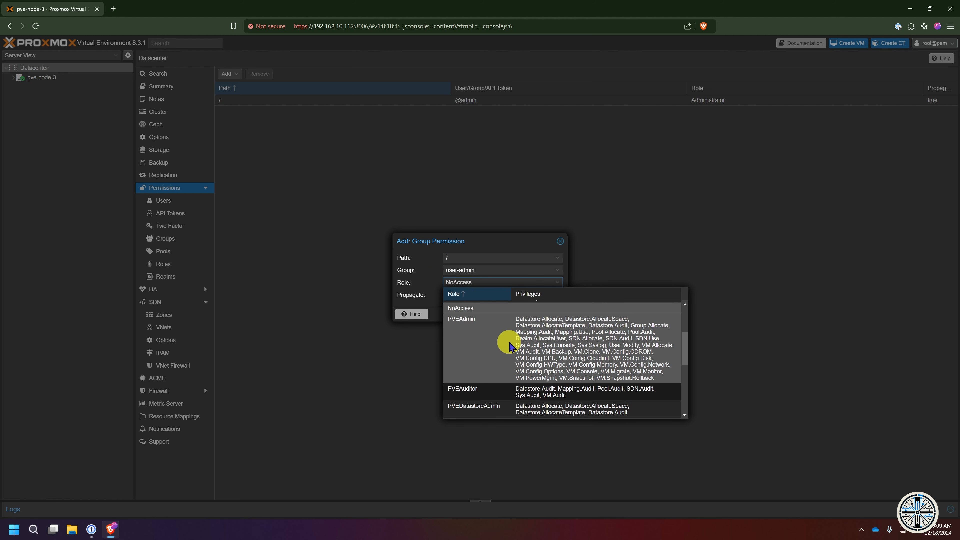
{"action": "scroll", "coordinate": [508, 344], "scroll_direction": "down", "scroll_amount": 6}
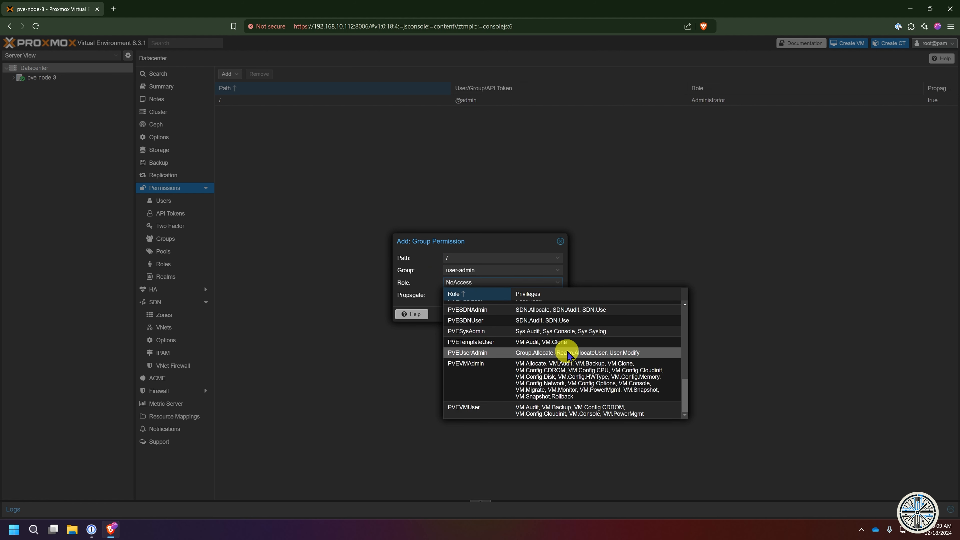
{"action": "left_click", "coordinate": [565, 355]}
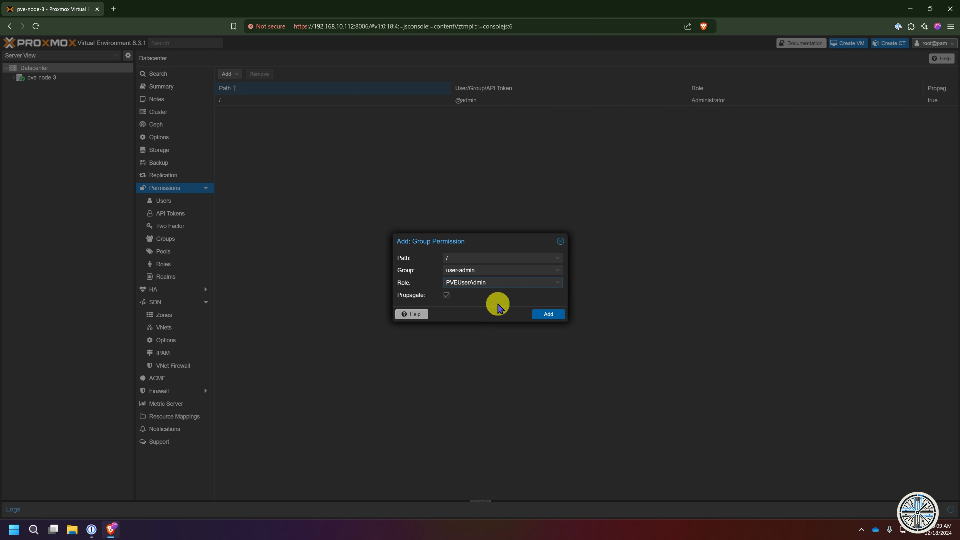
{"action": "left_click", "coordinate": [552, 316]}
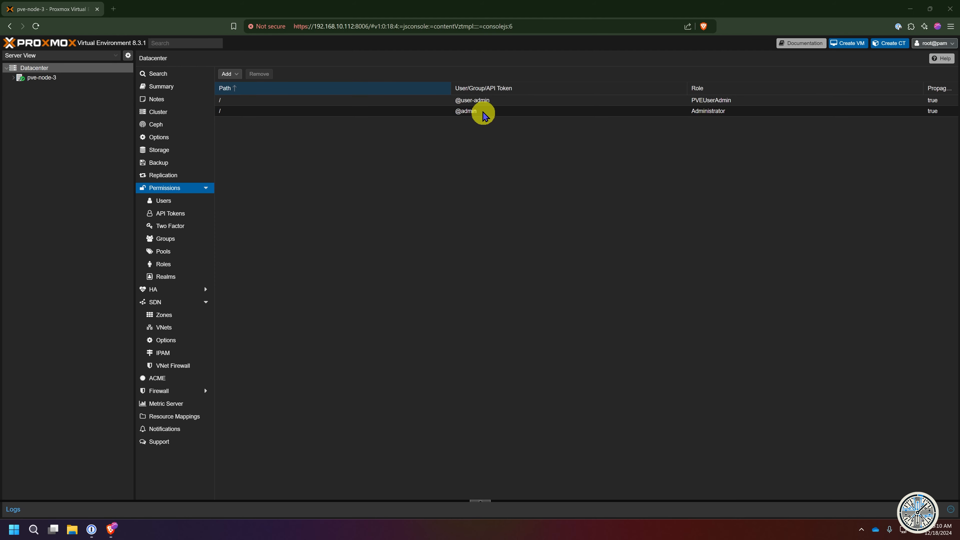
{"action": "left_click", "coordinate": [474, 100]}
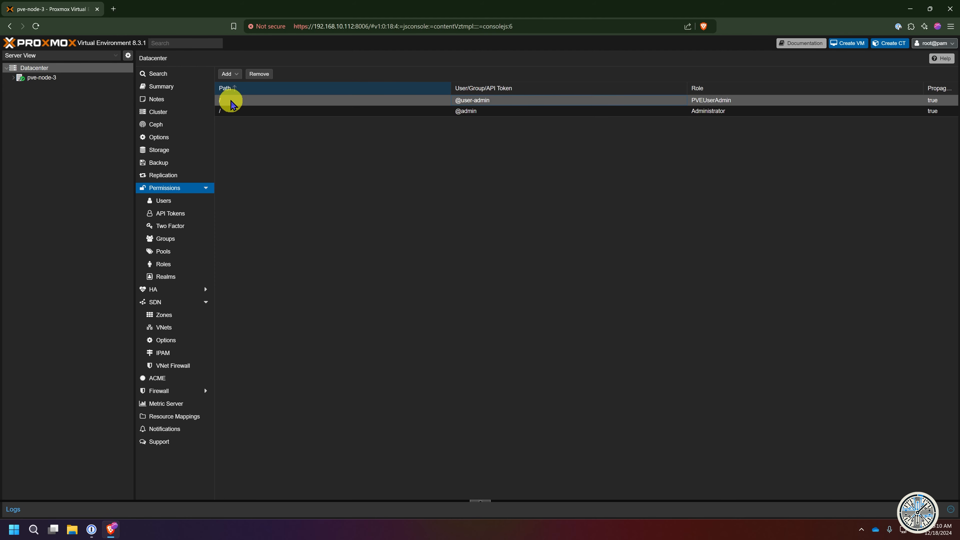